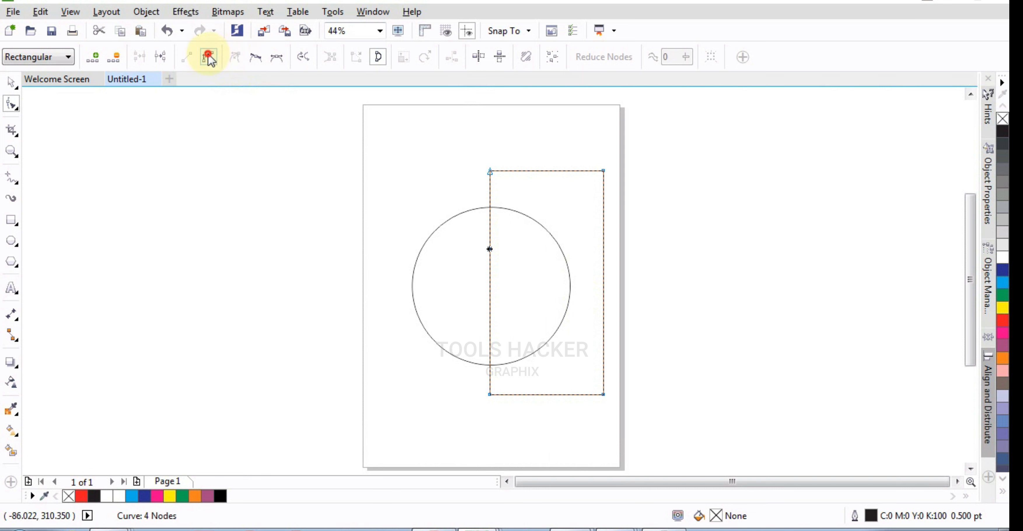
# Step: Convert the rectangle's edge running through the circle to a curve and bend it into an S shape
pyautogui.click(208, 58)
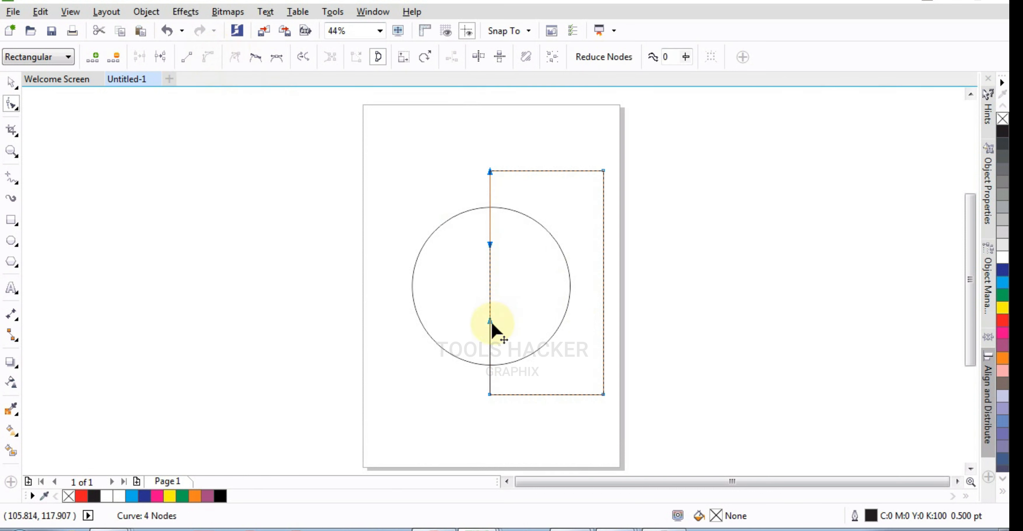
pyautogui.moveTo(490, 322); pyautogui.dragTo(447, 314)
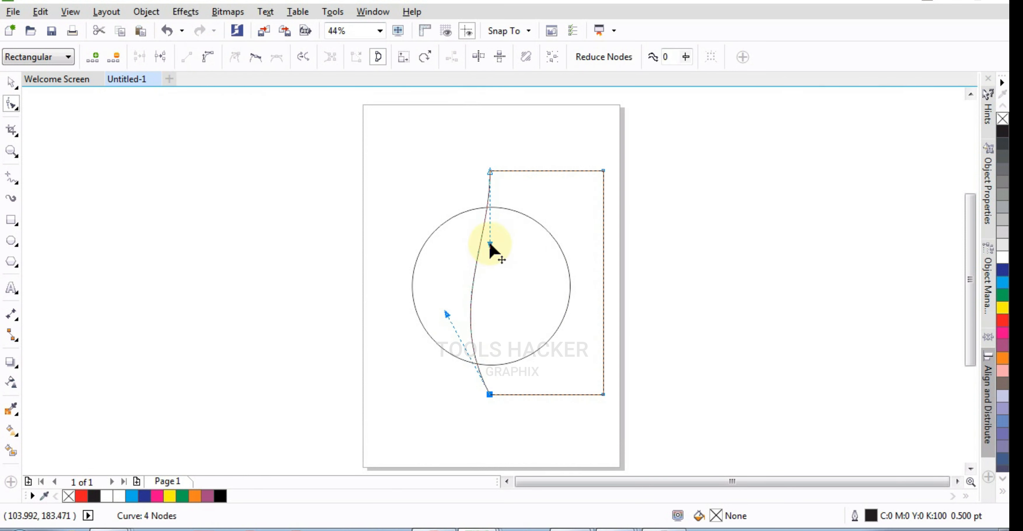
pyautogui.moveTo(489, 246); pyautogui.dragTo(535, 258)
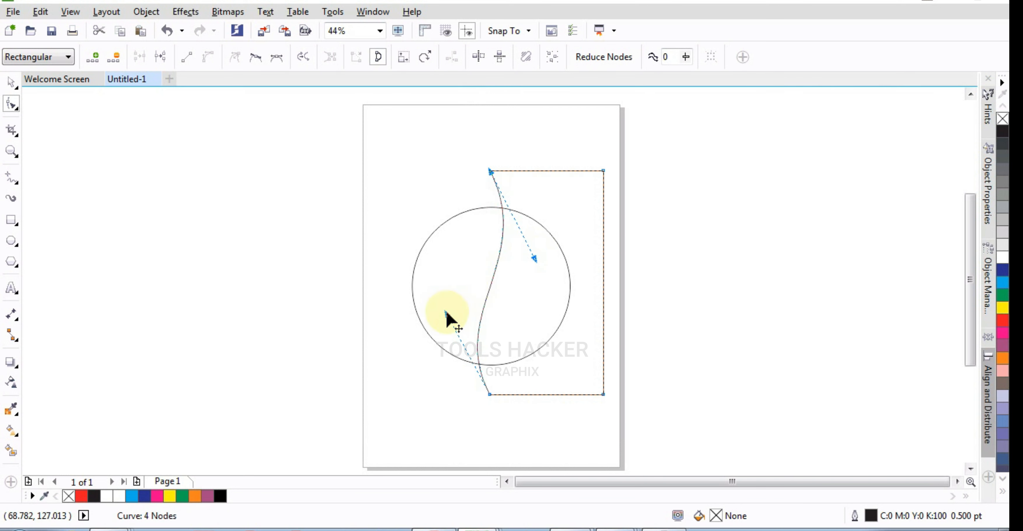
pyautogui.moveTo(445, 312); pyautogui.dragTo(445, 314)
# Step: Centre the curved shape on the page and scale it proportionally to about 78 × 135 mm
pyautogui.click(11, 82)
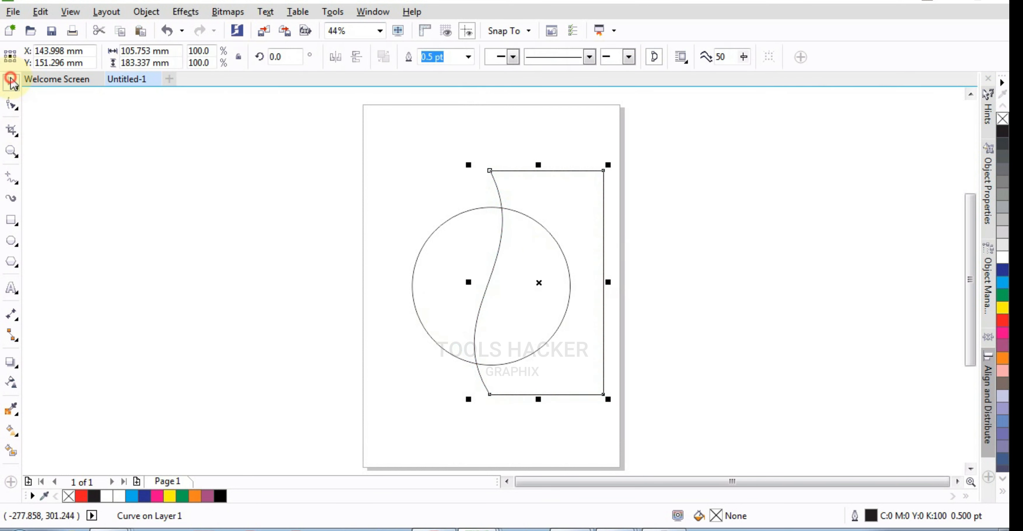
pyautogui.press('p')
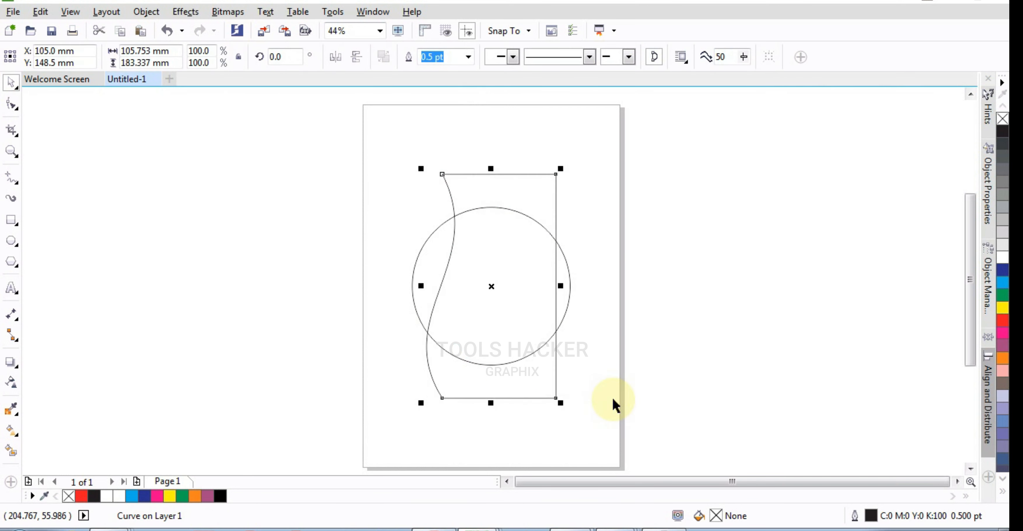
pyautogui.moveTo(562, 407); pyautogui.dragTo(543, 391)
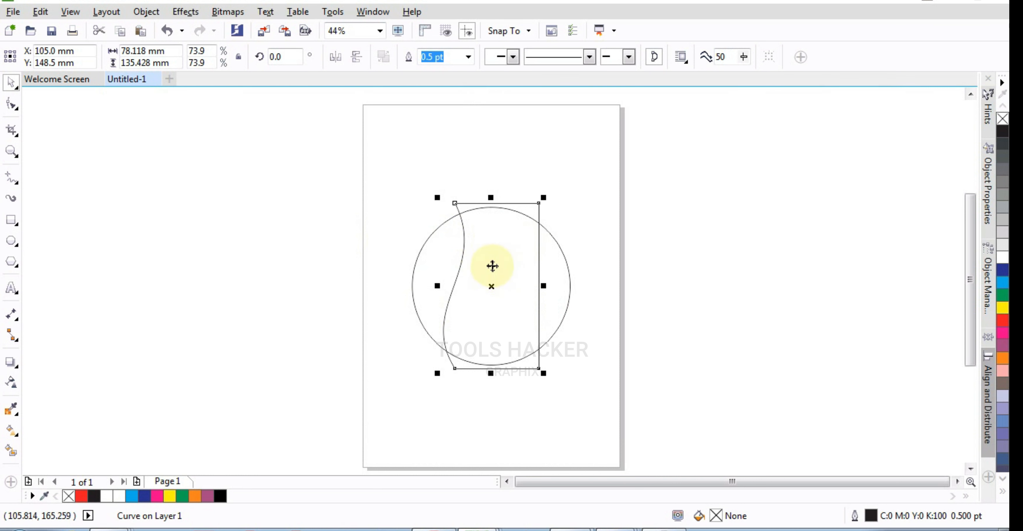
# Step: Duplicate the curved shape in place and nudge the copy 2 mm to the right
pyautogui.press('Right')
pyautogui.press('Right')
pyautogui.press('Right')
pyautogui.press('Right')
pyautogui.press('Right')
pyautogui.press('Right')
pyautogui.press('Right')
pyautogui.press('Right')
pyautogui.press('Right')
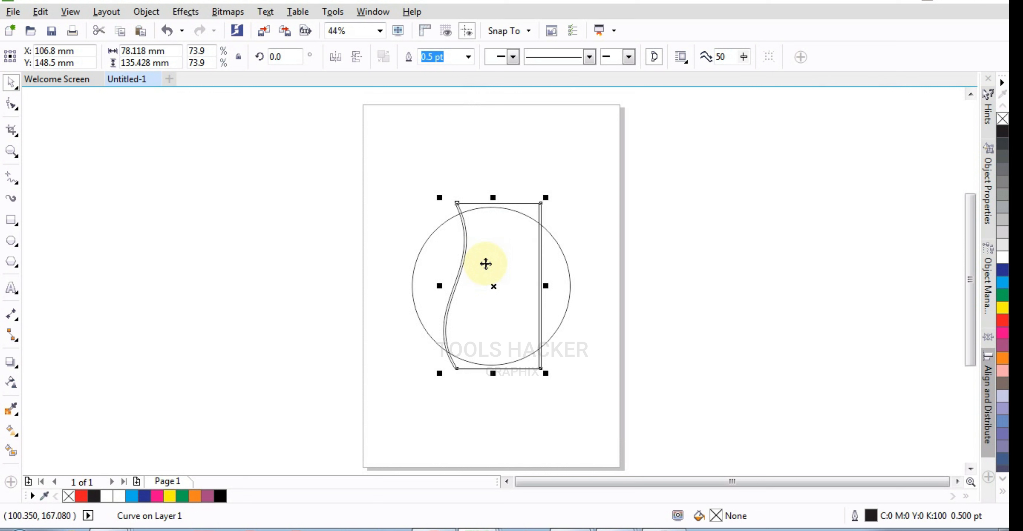
pyautogui.press('Right')
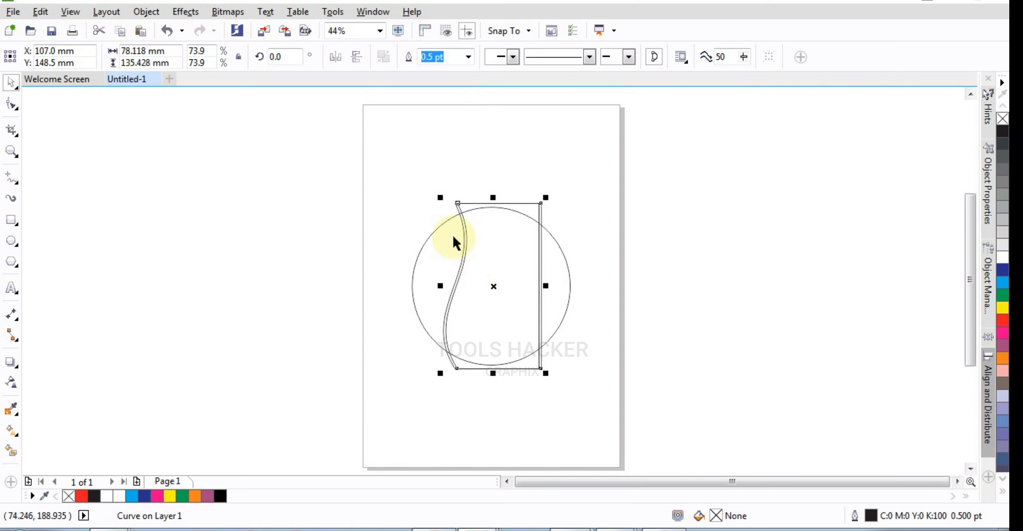
# Step: Trim the original curved shape with its shifted copy to leave a thin S-shaped strip
pyautogui.click(432, 201)
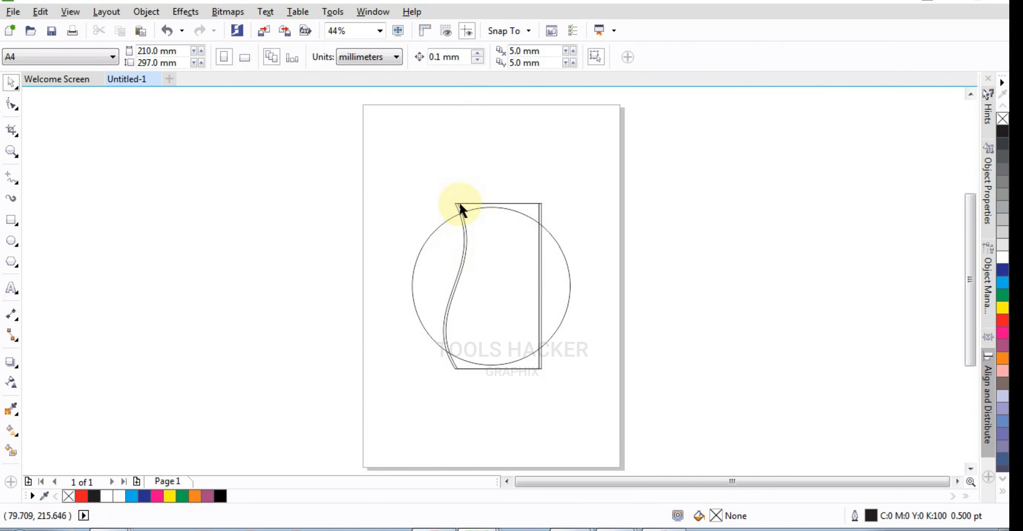
pyautogui.click(454, 208)
pyautogui.press('Escape')
pyautogui.click(456, 205)
pyautogui.scroll(2, 457, 205)
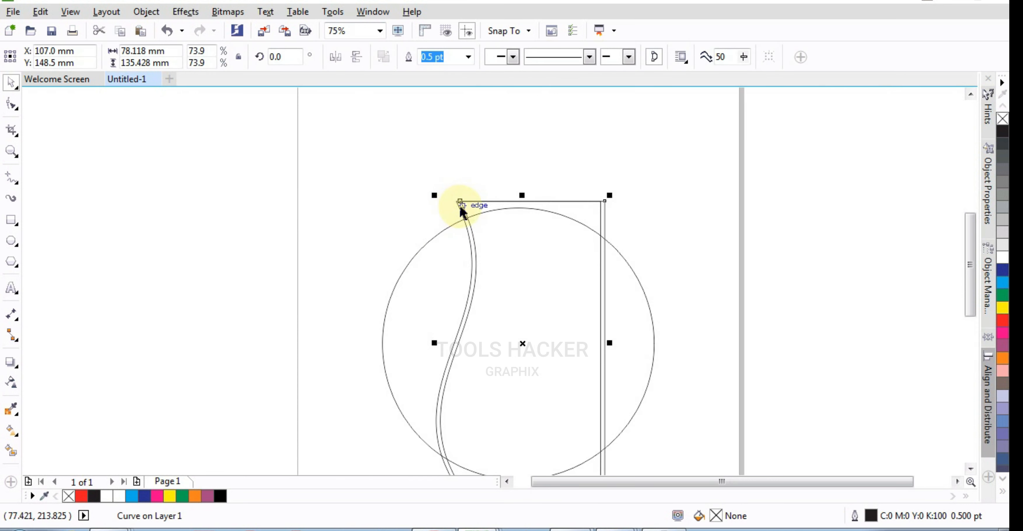
pyautogui.keyDown('shift'); pyautogui.click(465, 226); pyautogui.keyUp('shift')
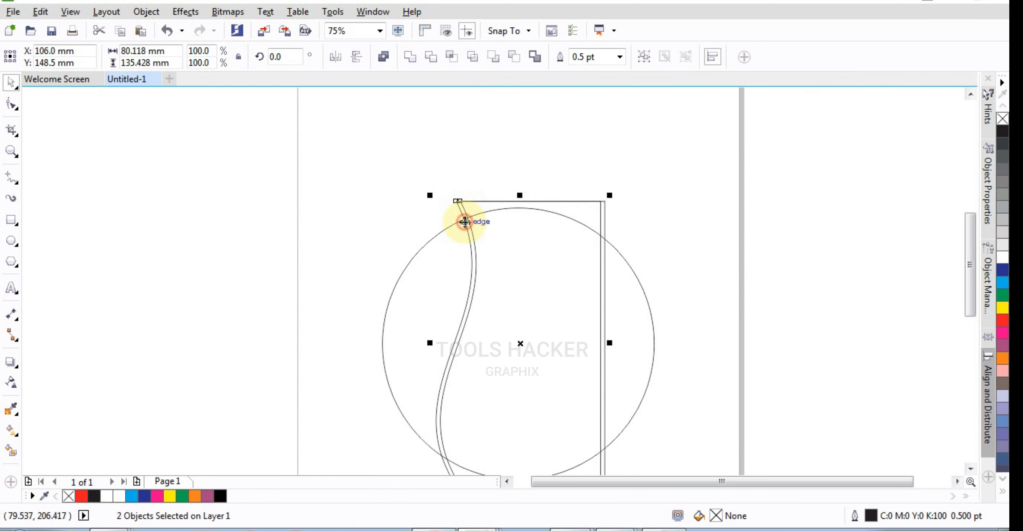
pyautogui.click(436, 59)
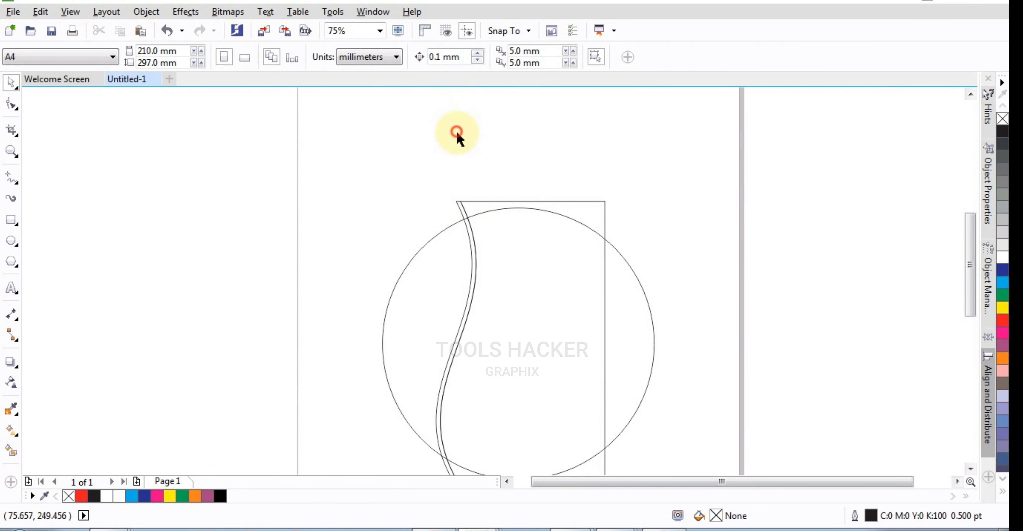
# Step: Delete the shifted copy and centre the thin S-shaped strip on the page
pyautogui.click(514, 202)
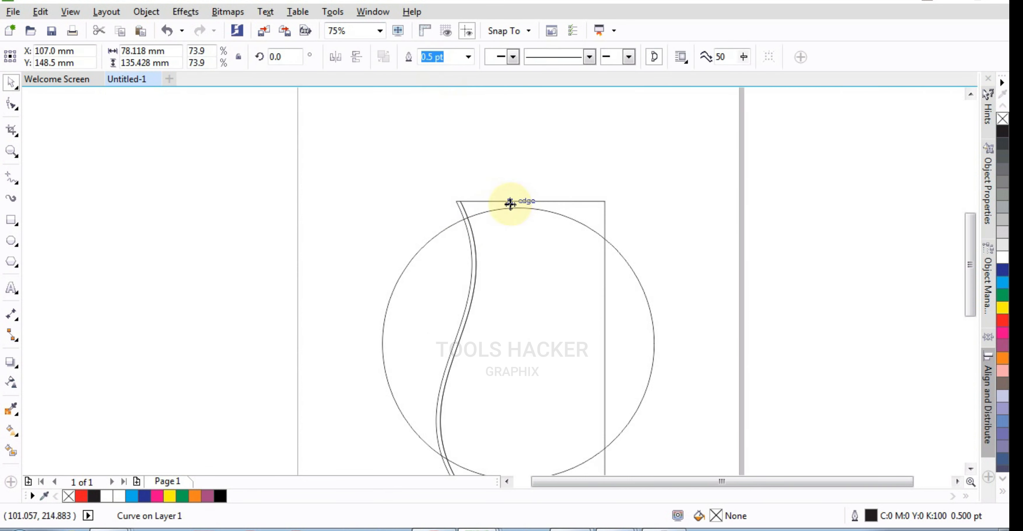
pyautogui.press('Delete')
pyautogui.click(470, 229)
pyautogui.press('p')
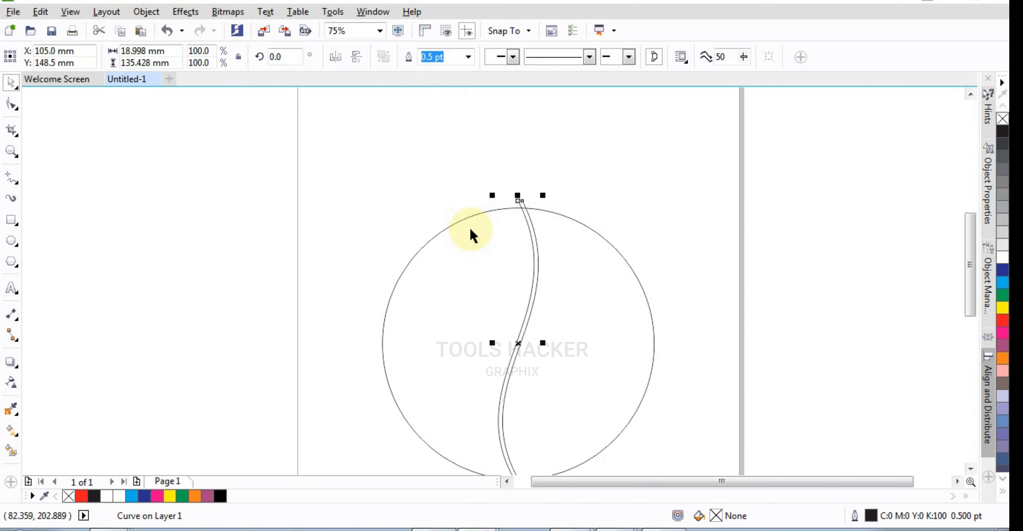
# Step: Add a copy of the S-shaped strip rotated 90° about its centre
pyautogui.click(531, 224)
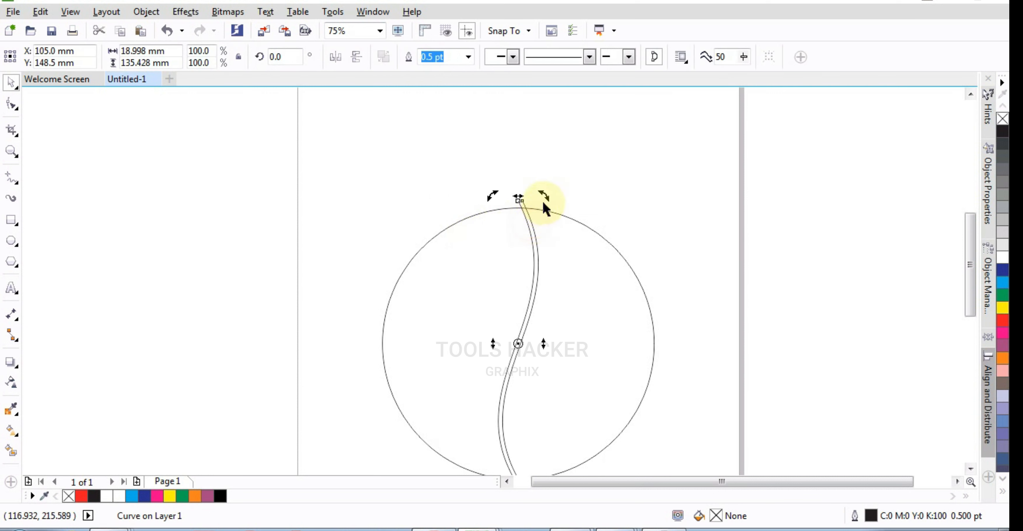
pyautogui.moveTo(542, 199); pyautogui.dragTo(638, 356)
pyautogui.press('Escape')
# Step: Add copies of the two crossed strips rotated 45° to form an eight-armed swirl
pyautogui.click(540, 276)
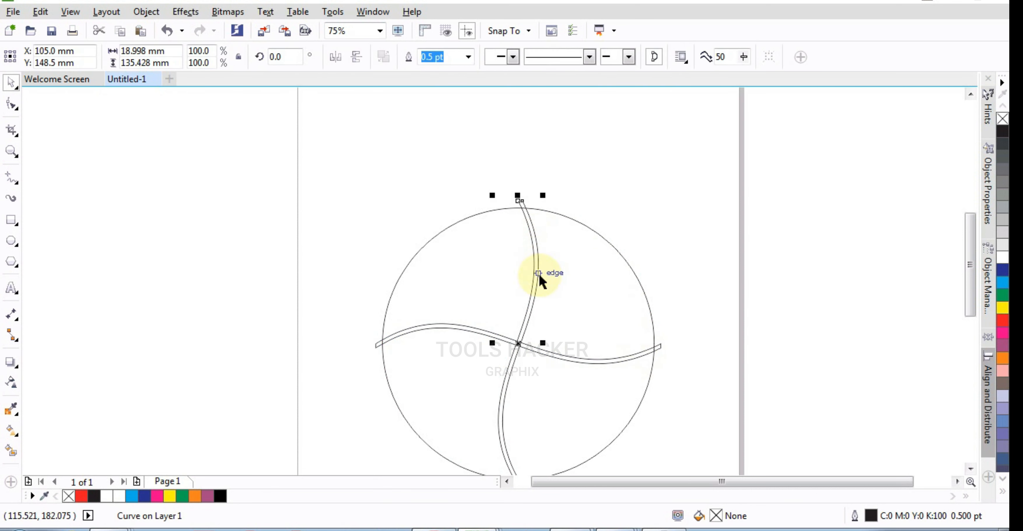
pyautogui.keyDown('shift'); pyautogui.click(432, 327); pyautogui.keyUp('shift')
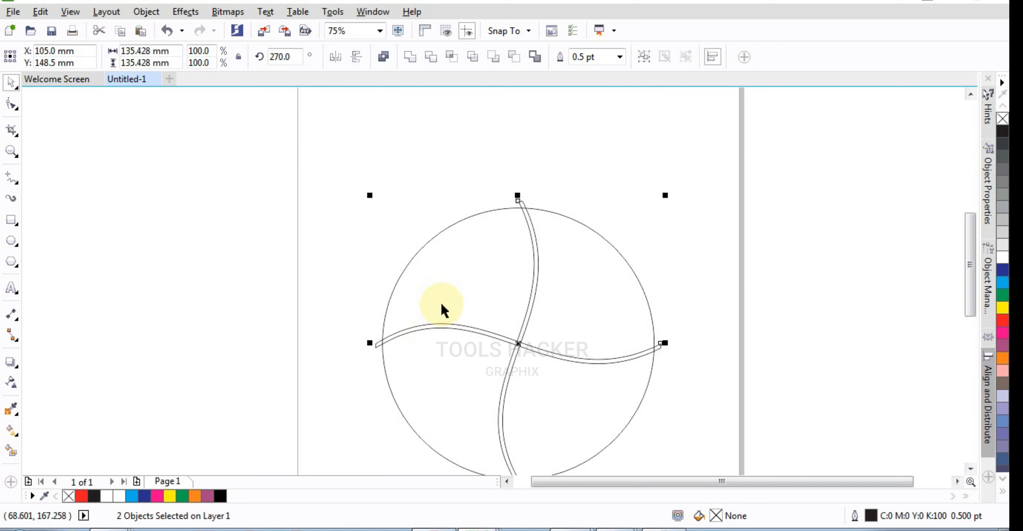
pyautogui.click(520, 201)
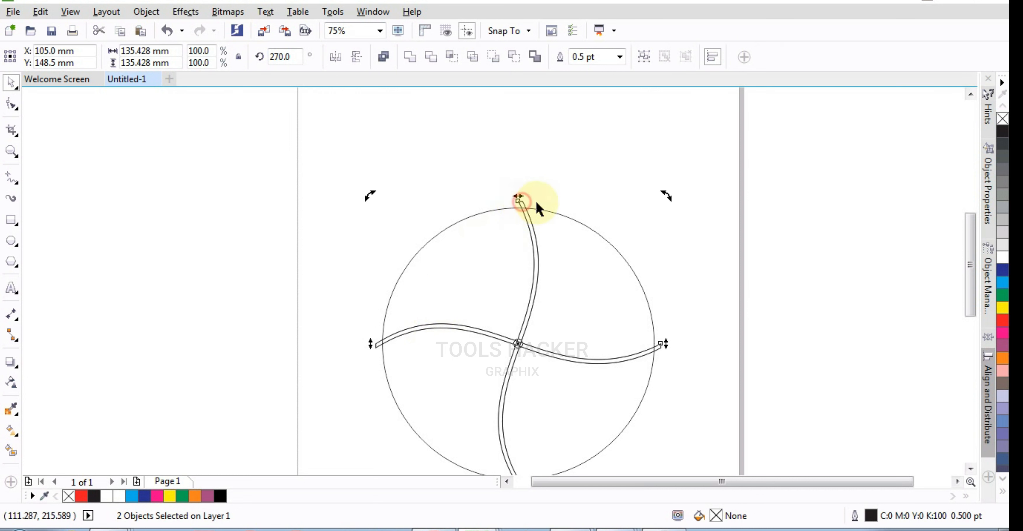
pyautogui.moveTo(666, 197); pyautogui.dragTo(717, 348)
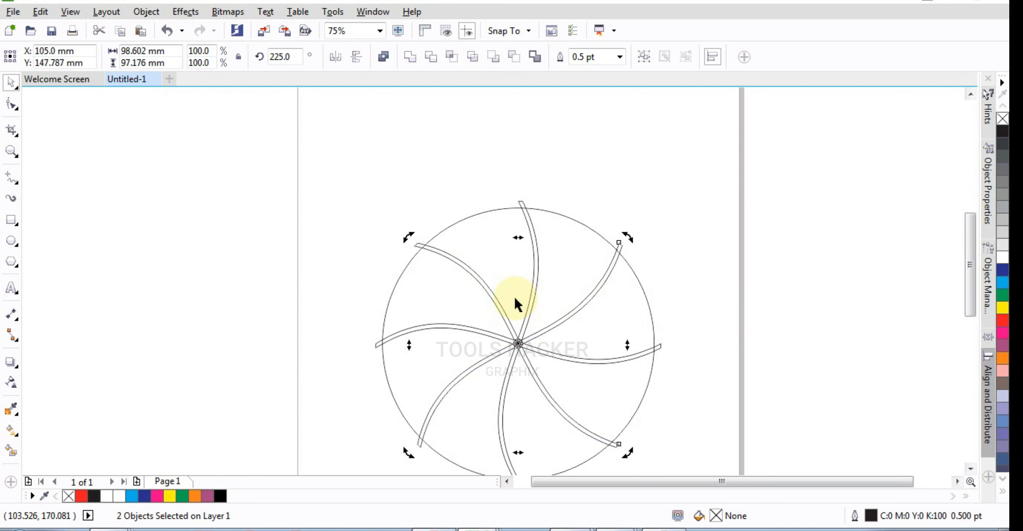
# Step: Group the four S-shaped strips, leaving the circle out of the group
pyautogui.scroll(-1, 514, 295)
pyautogui.moveTo(381, 203); pyautogui.dragTo(603, 395)
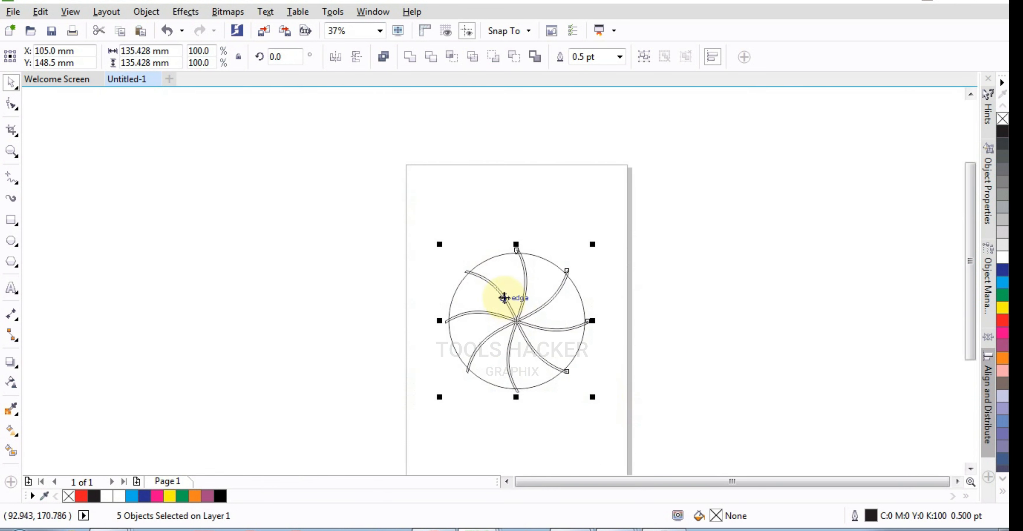
pyautogui.keyDown('shift'); pyautogui.click(494, 268); pyautogui.keyUp('shift')
pyautogui.hotkey('ctrl', 'z')
pyautogui.hotkey('ctrl', 'shift', 'z')
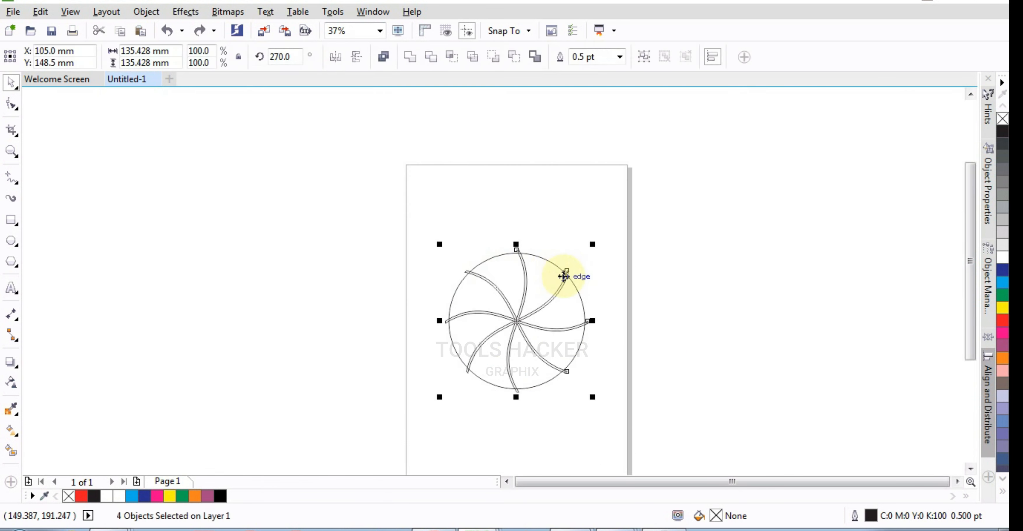
pyautogui.hotkey('ctrl', 'g')
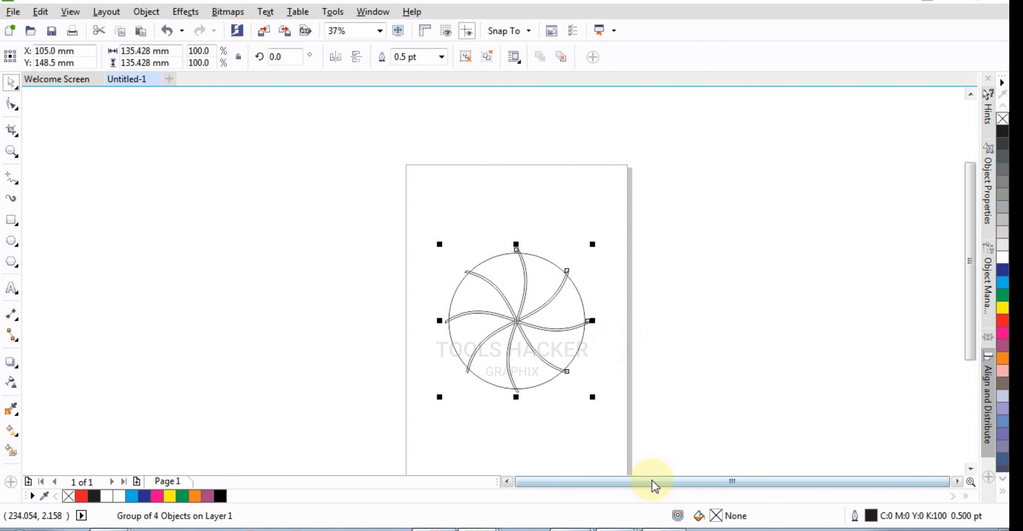
# Step: Align the strip group horizontally and vertically with the circle's centre
pyautogui.click(11, 152)
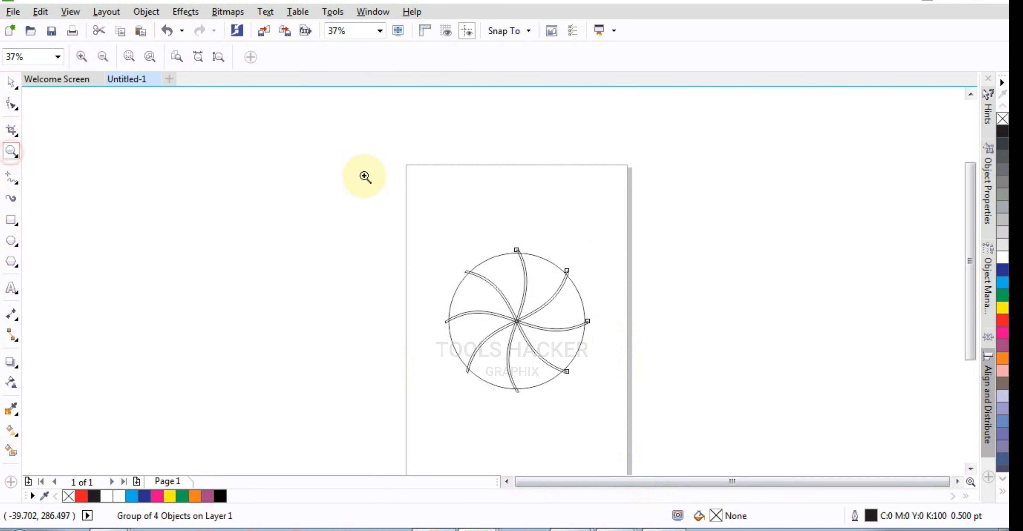
pyautogui.moveTo(411, 164); pyautogui.dragTo(643, 472)
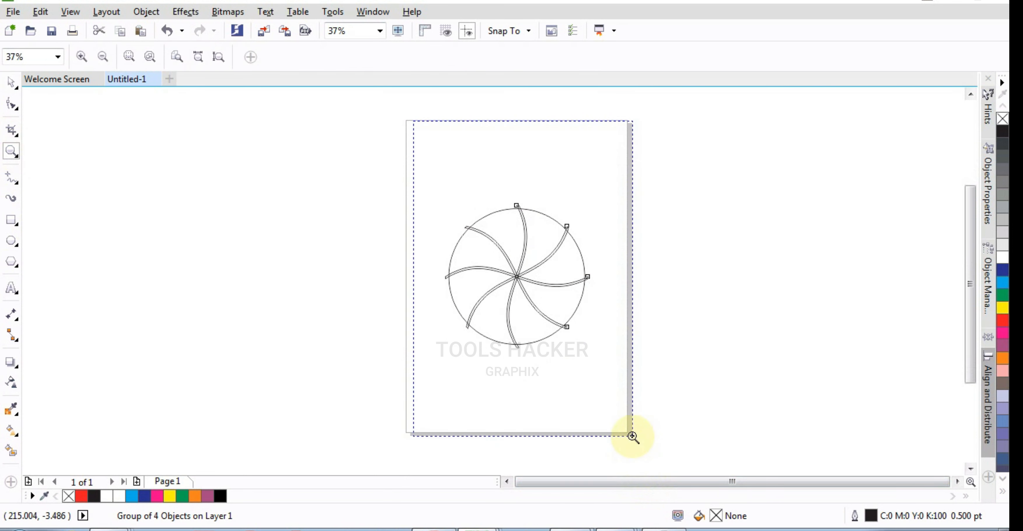
pyautogui.click(11, 83)
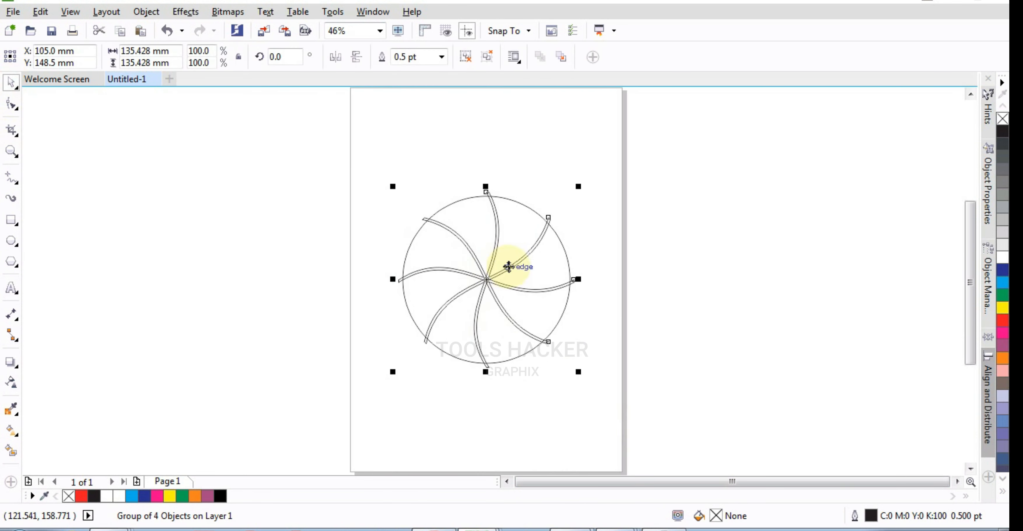
pyautogui.click(600, 267)
pyautogui.moveTo(491, 231); pyautogui.dragTo(600, 256)
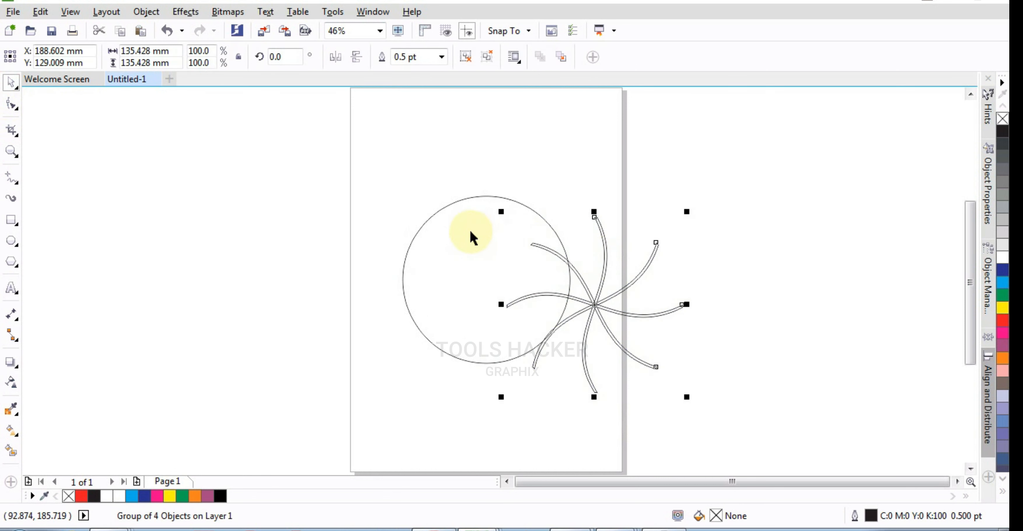
pyautogui.keyDown('shift'); pyautogui.click(471, 233); pyautogui.keyUp('shift')
pyautogui.press('e')
pyautogui.press('c')
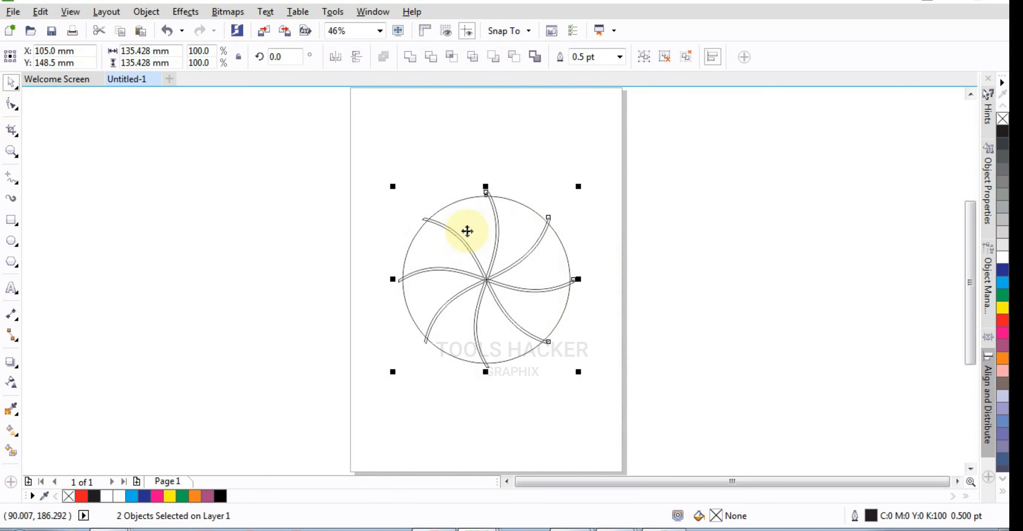
# Step: Trim the circle with the strip group, and delete the strip group
pyautogui.click(435, 59)
pyautogui.click(464, 93)
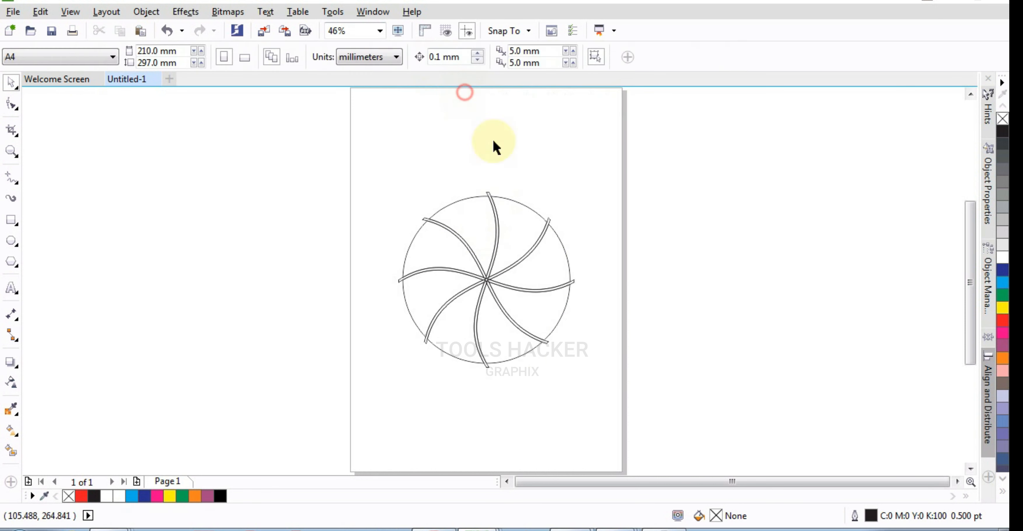
pyautogui.moveTo(490, 197); pyautogui.dragTo(667, 194)
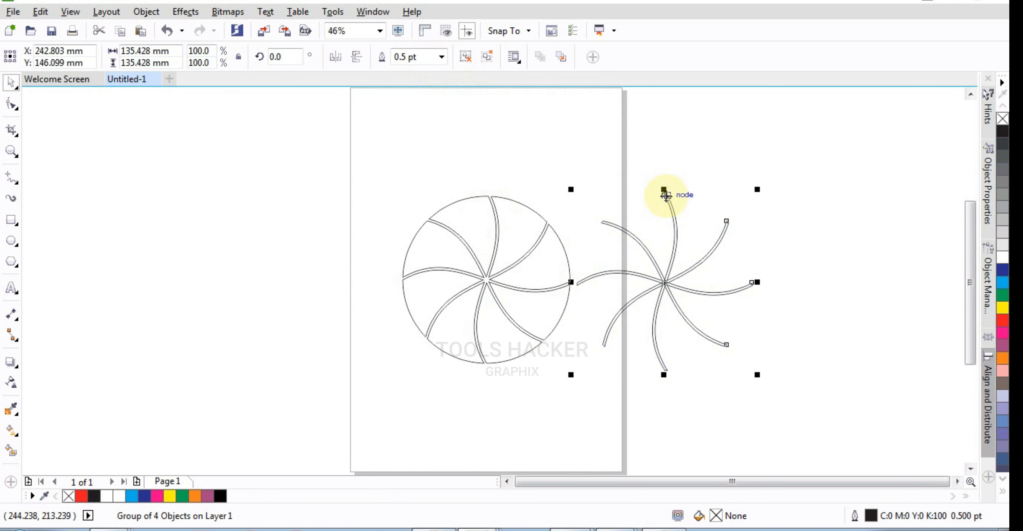
pyautogui.press('Delete')
pyautogui.click(598, 190)
# Step: Draw a circle about 26 mm in diameter and centre it on the page
pyautogui.click(11, 240)
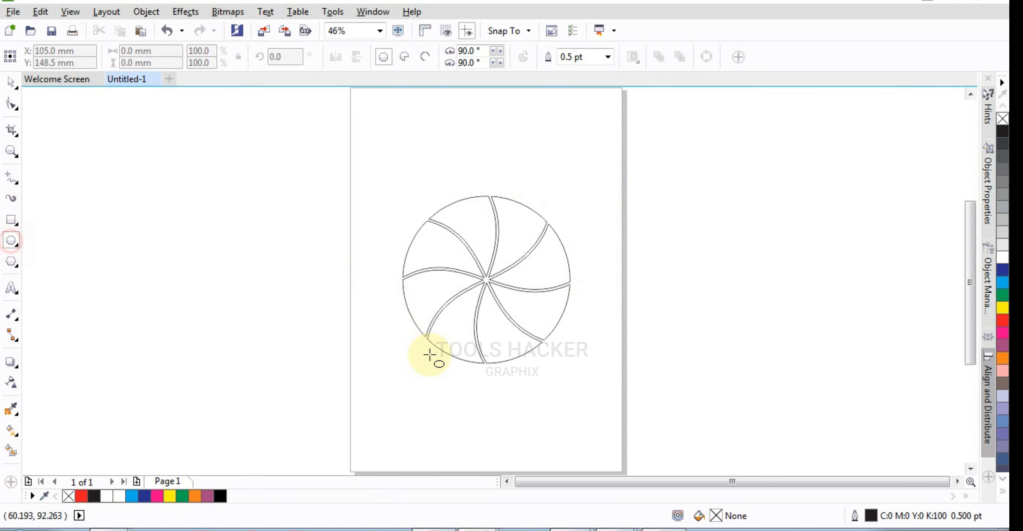
pyautogui.moveTo(494, 394); pyautogui.dragTo(511, 411)
pyautogui.press('p')
pyautogui.click(11, 84)
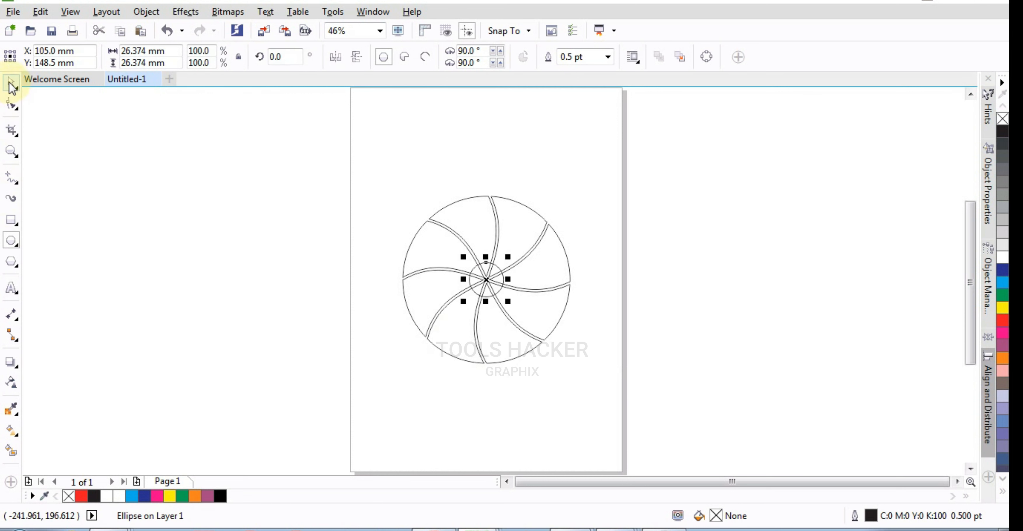
# Step: Enlarge the central circle to about 58.3 mm and add concentric copies about 50.3 mm and 30.5 mm in diameter
pyautogui.moveTo(507, 300); pyautogui.dragTo(529, 326)
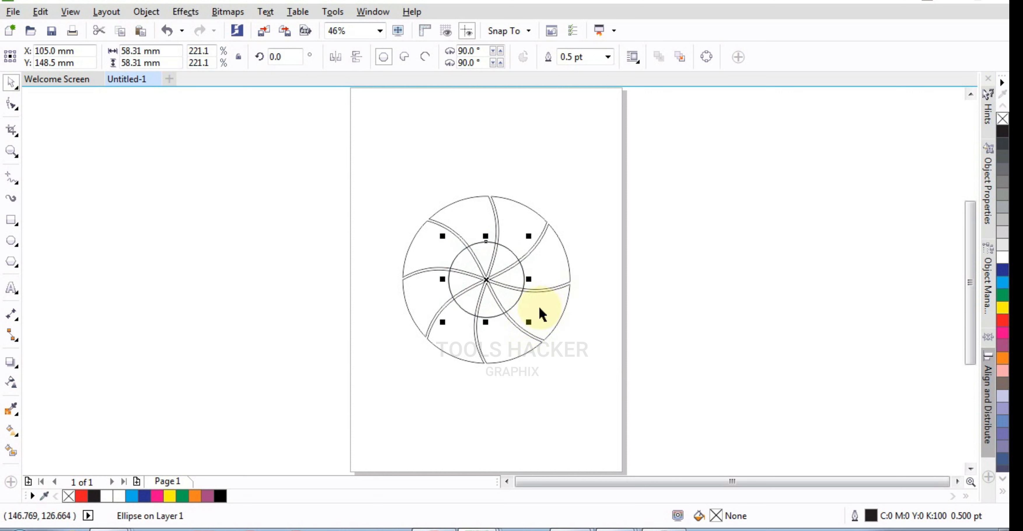
pyautogui.moveTo(528, 322); pyautogui.dragTo(522, 320)
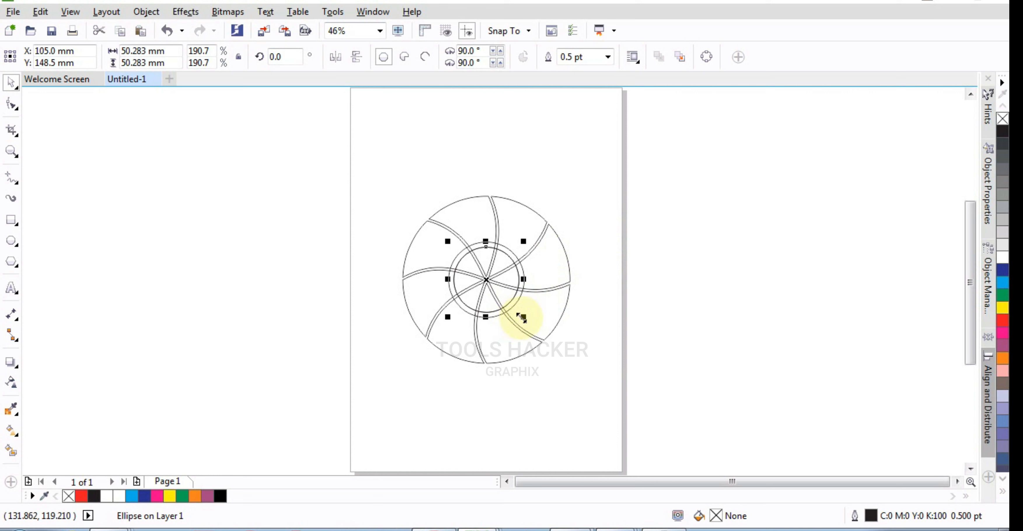
pyautogui.moveTo(523, 318); pyautogui.dragTo(511, 317)
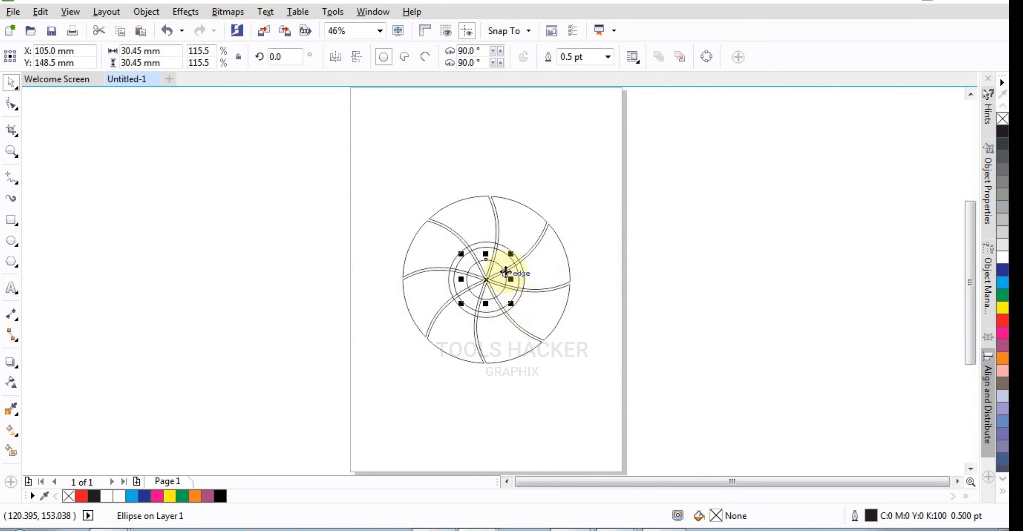
# Step: Trim the 58.3 mm circle with the 50.3 mm circle to form a thin ring
pyautogui.hotkey('ctrl', 'z')
pyautogui.keyDown('shift'); pyautogui.click(503, 248); pyautogui.keyUp('shift')
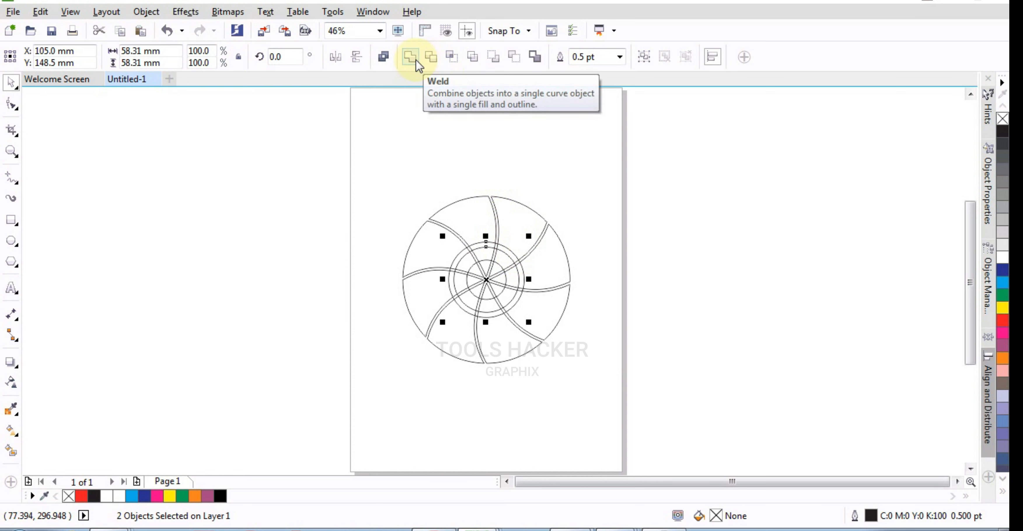
pyautogui.click(411, 59)
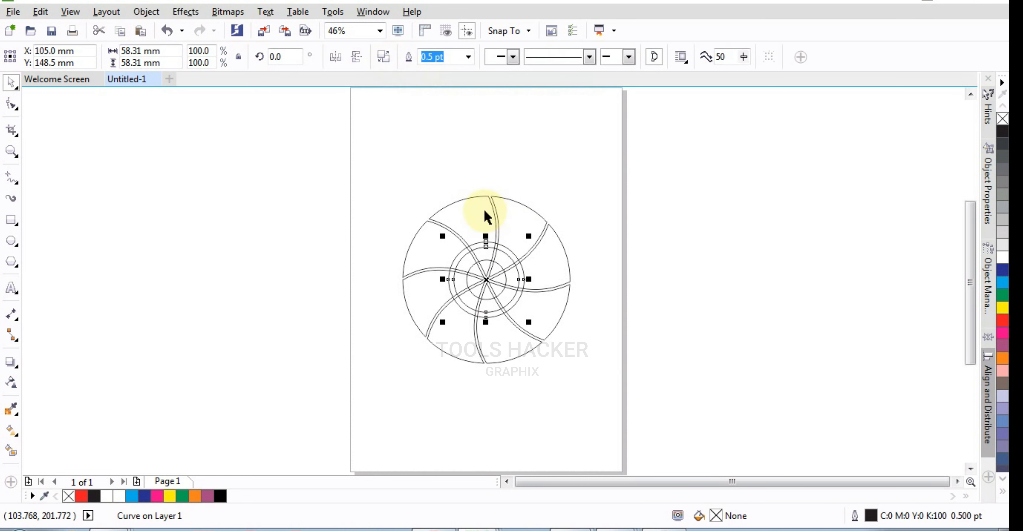
# Step: Trim the segmented circle with the thin ring, and delete the ring
pyautogui.keyDown('shift'); pyautogui.click(485, 195); pyautogui.keyUp('shift')
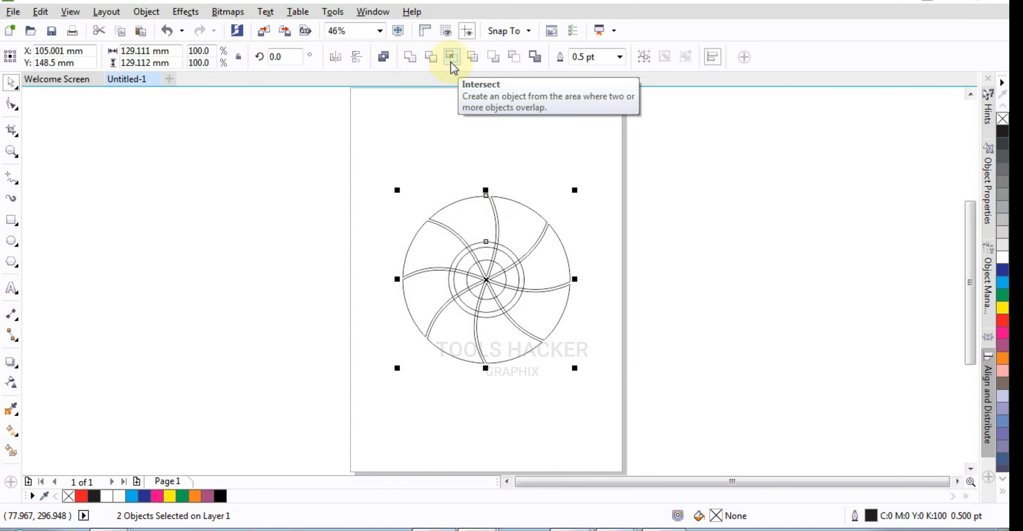
pyautogui.click(450, 60)
pyautogui.click(445, 105)
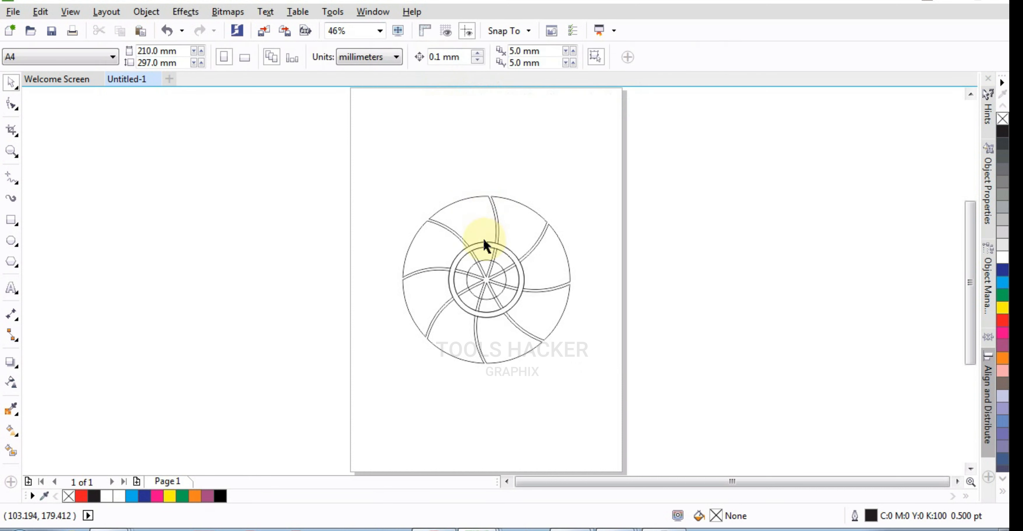
pyautogui.moveTo(485, 245); pyautogui.dragTo(660, 238)
pyautogui.press('Delete')
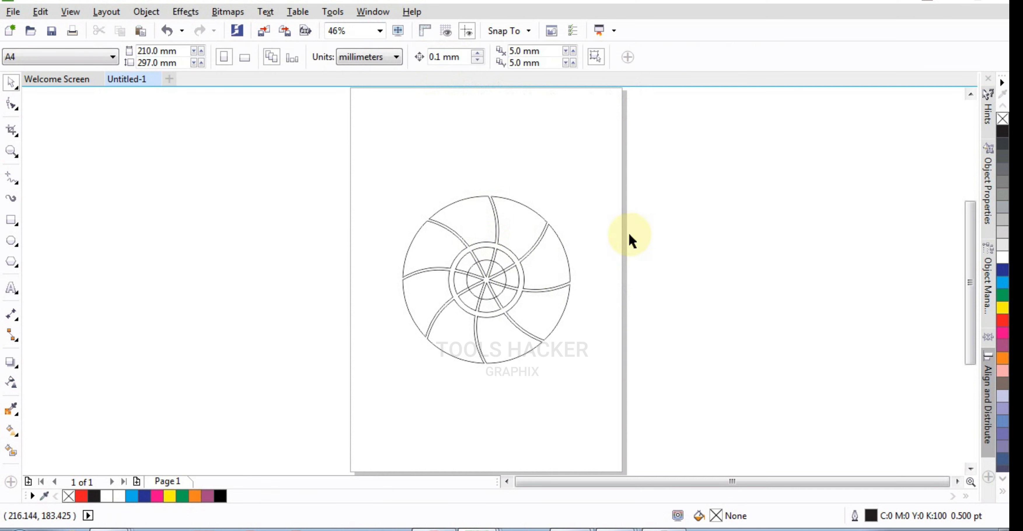
# Step: Enlarge the innermost circle to about 53.2 mm and trim away the inner wedges of the segmented circle with it
pyautogui.click(491, 268)
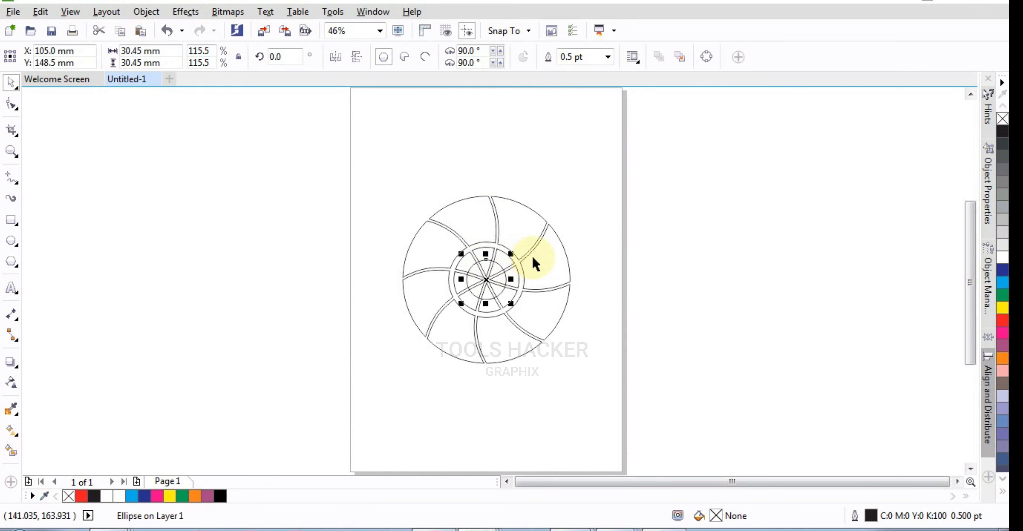
pyautogui.click(659, 256)
pyautogui.click(497, 260)
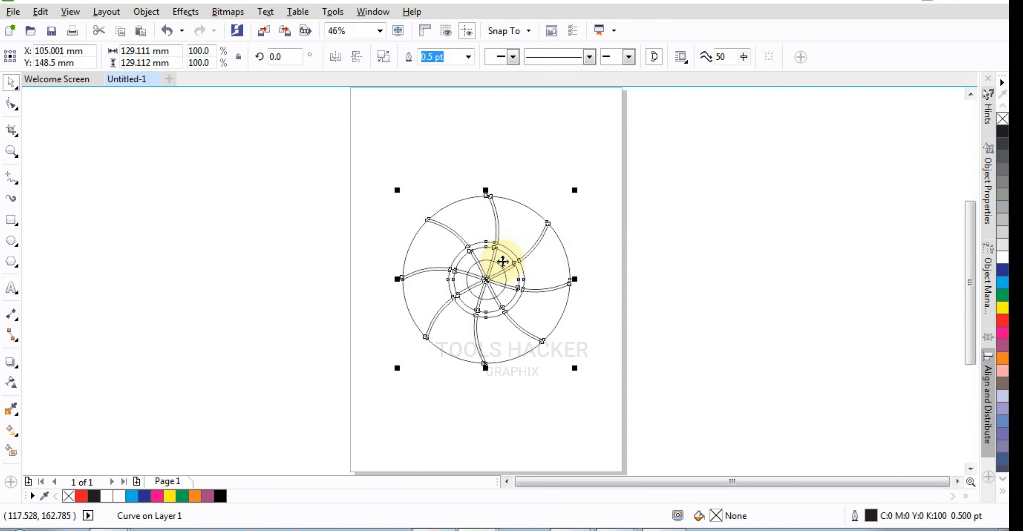
pyautogui.click(607, 259)
pyautogui.click(505, 264)
pyautogui.moveTo(508, 254); pyautogui.dragTo(540, 244)
pyautogui.keyDown('shift'); pyautogui.click(537, 243); pyautogui.keyUp('shift')
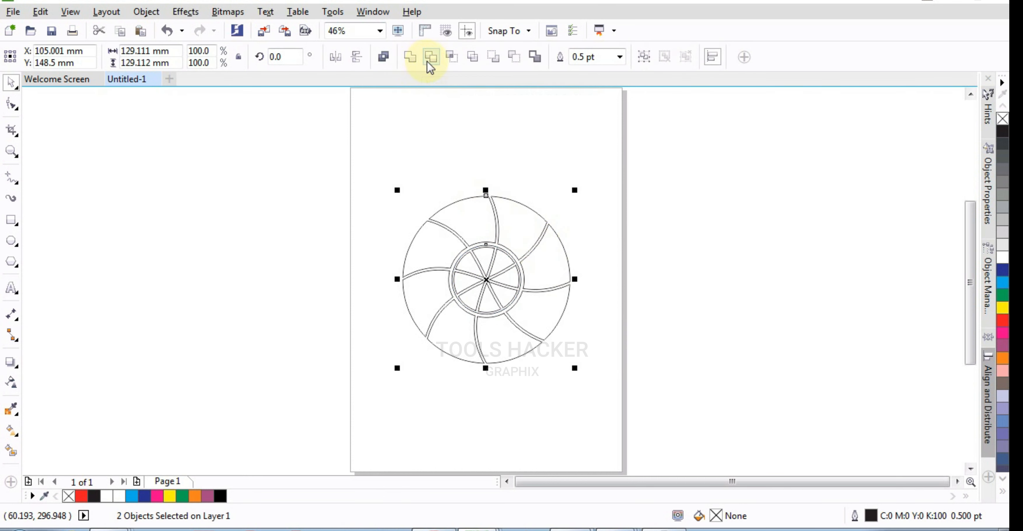
pyautogui.click(414, 62)
pyautogui.click(490, 264)
# Step: Make a concentric copy of the central circle, scaled down to about 28.5 mm in diameter
pyautogui.click(490, 244)
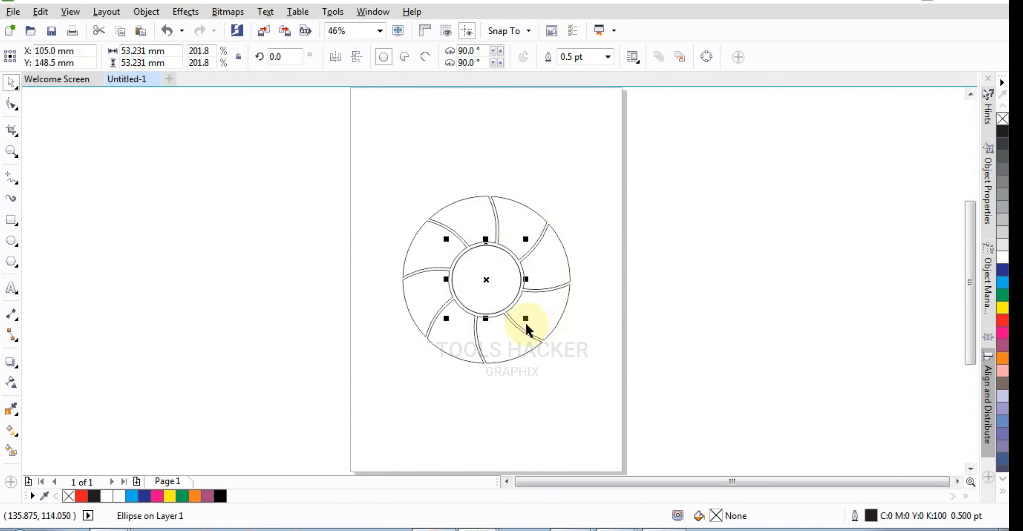
pyautogui.moveTo(526, 322); pyautogui.dragTo(516, 321)
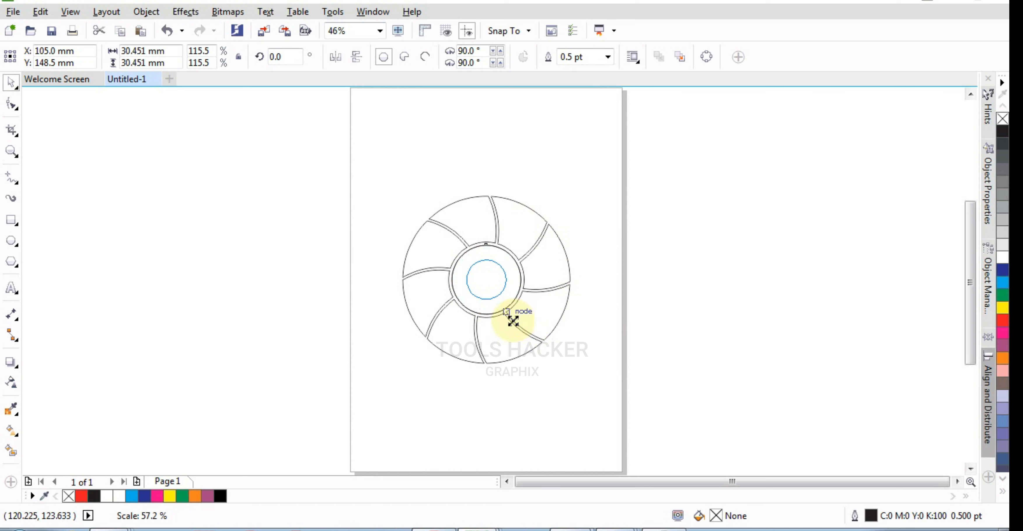
pyautogui.moveTo(511, 321); pyautogui.dragTo(507, 301)
# Step: Trim the 53.2 mm circle with the 28.5 mm circle, and delete the smaller circle
pyautogui.keyDown('shift'); pyautogui.click(516, 256); pyautogui.keyUp('shift')
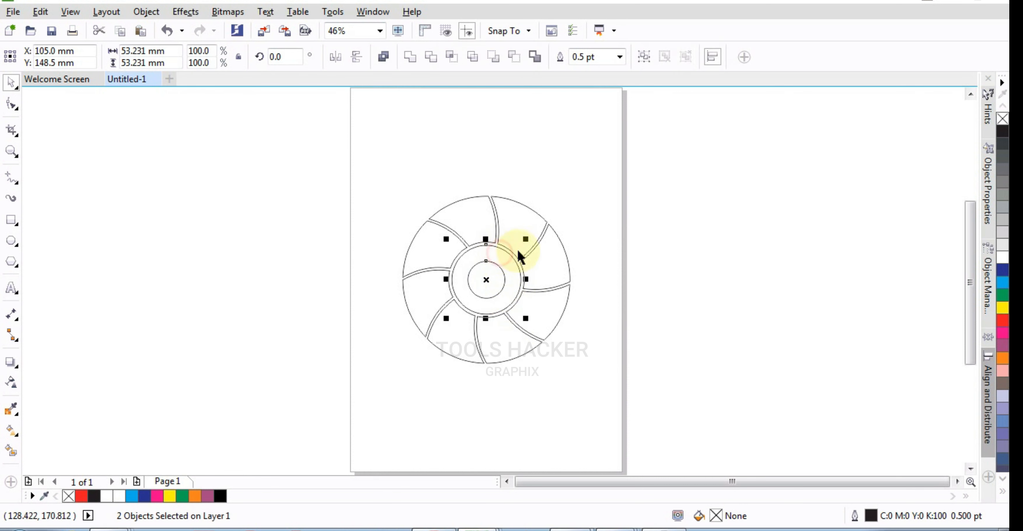
pyautogui.click(431, 57)
pyautogui.click(445, 103)
pyautogui.click(471, 271)
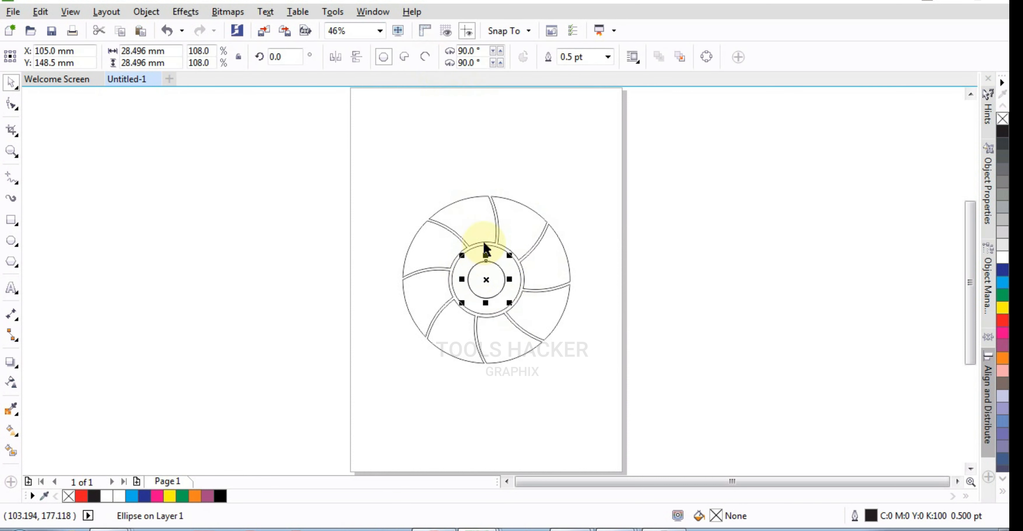
# Step: Break the segmented circle apart into eight separate curved segments
pyautogui.click(520, 217)
pyautogui.click(527, 210)
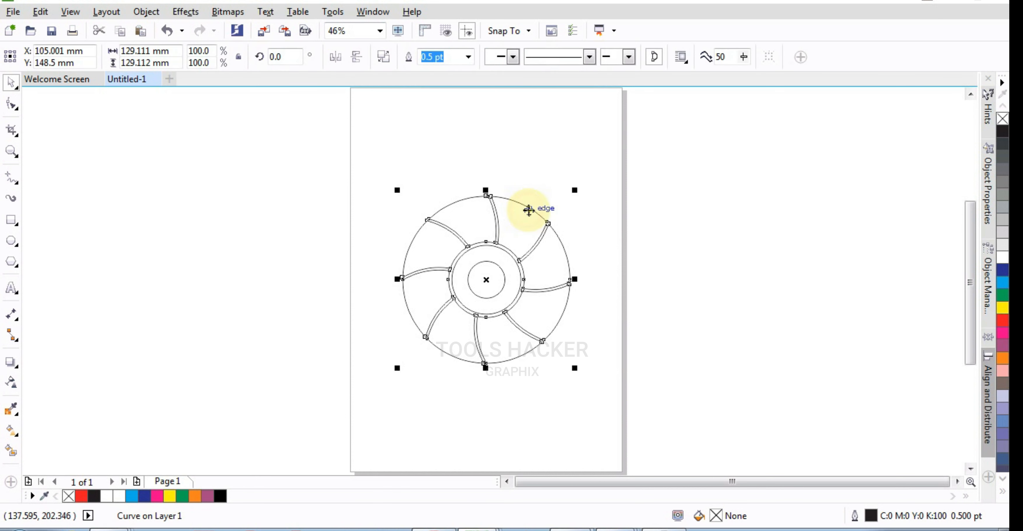
pyautogui.rightClick(527, 211)
pyautogui.click(548, 205)
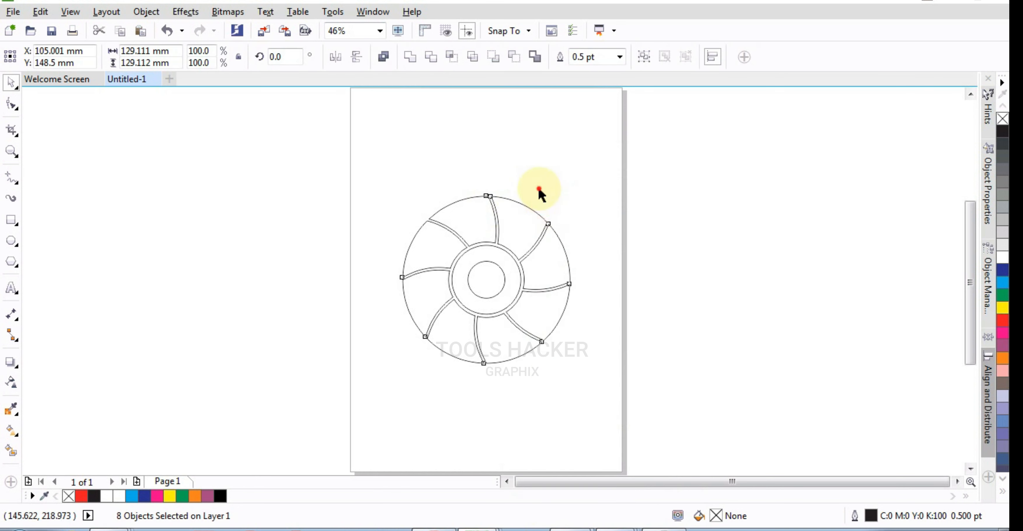
# Step: Fill the segment just clockwise of the emblem's top with orange (M60 Y100) and the next one clockwise with cyan (C100)
pyautogui.click(524, 206)
pyautogui.click(530, 210)
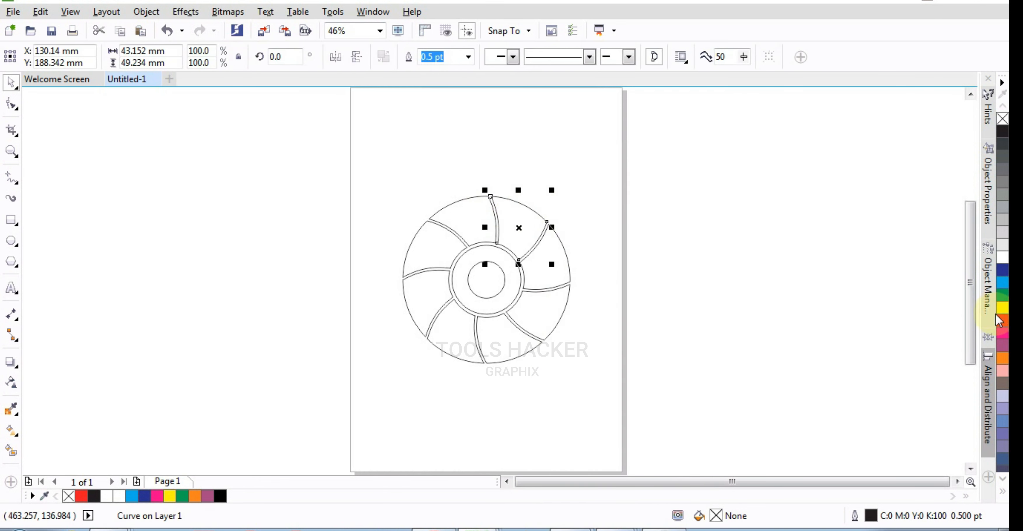
pyautogui.click(1001, 357)
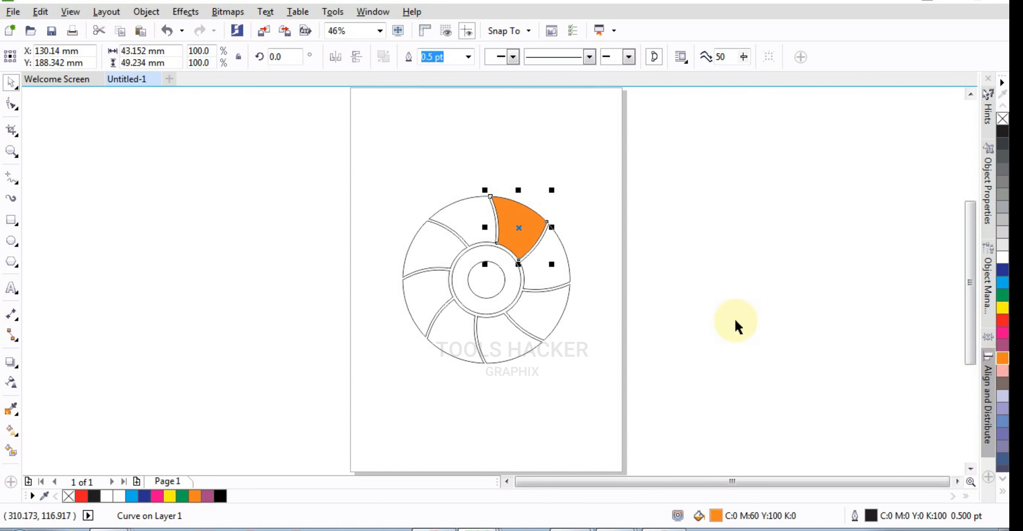
pyautogui.click(560, 266)
pyautogui.click(1002, 282)
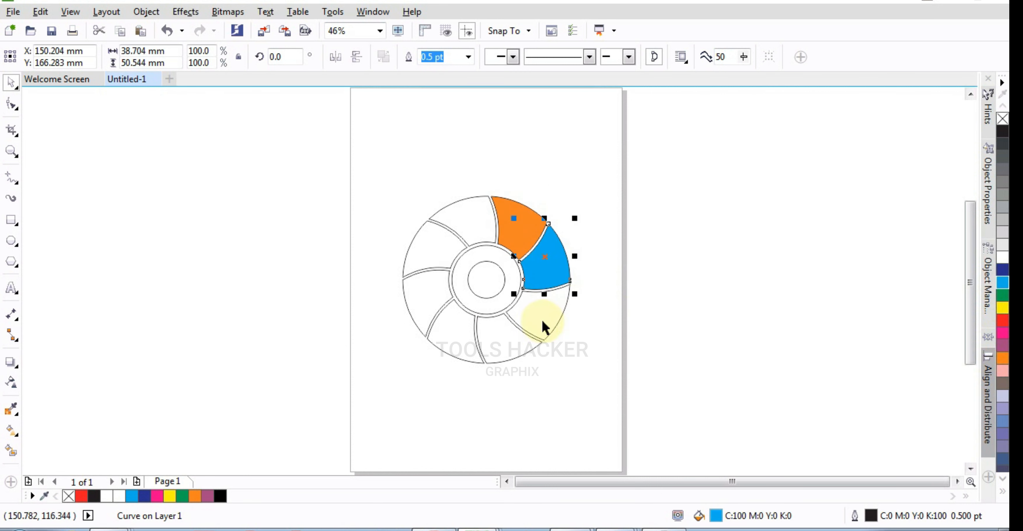
# Step: Fill the segment below the cyan one with red (M100 Y100) and the next one clockwise with magenta (M100)
pyautogui.click(543, 323)
pyautogui.click(1002, 320)
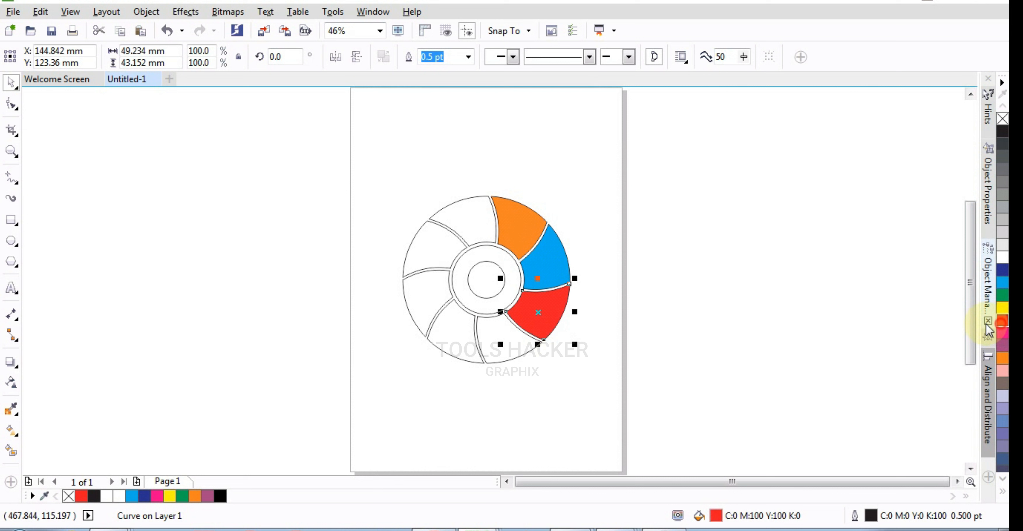
pyautogui.click(525, 333)
pyautogui.click(998, 335)
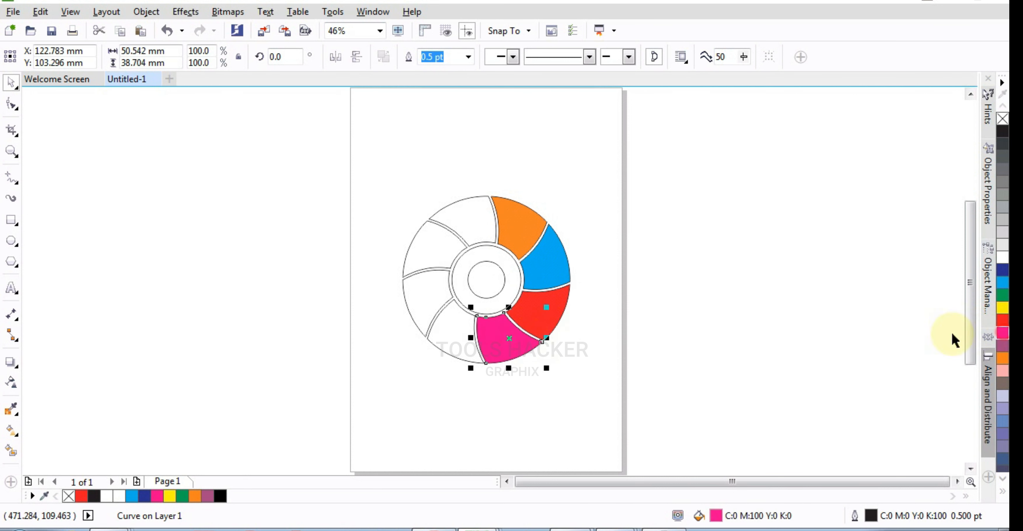
# Step: Fill the segment clockwise of the magenta one with golden yellow (M20 Y100) and the following one with dark blue (C100 M100)
pyautogui.click(457, 327)
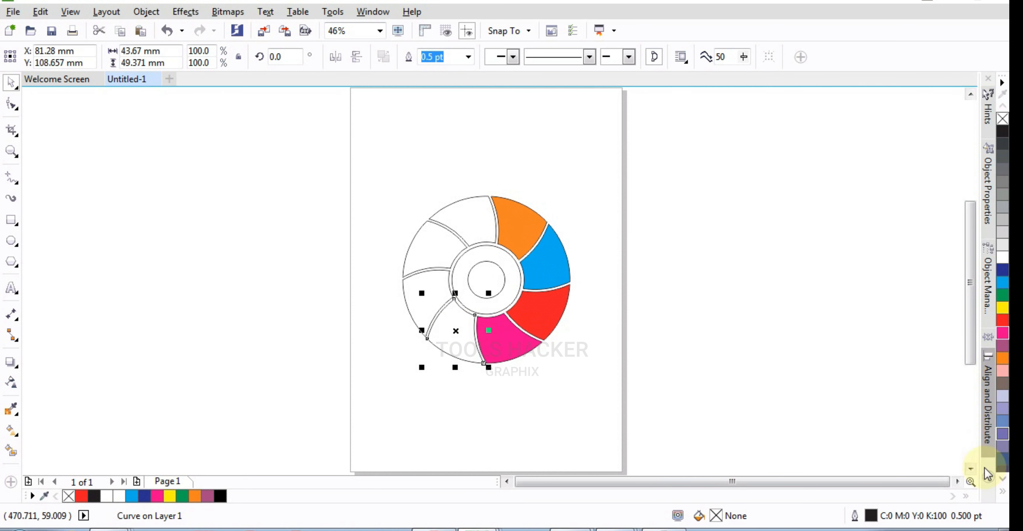
pyautogui.click(1001, 493)
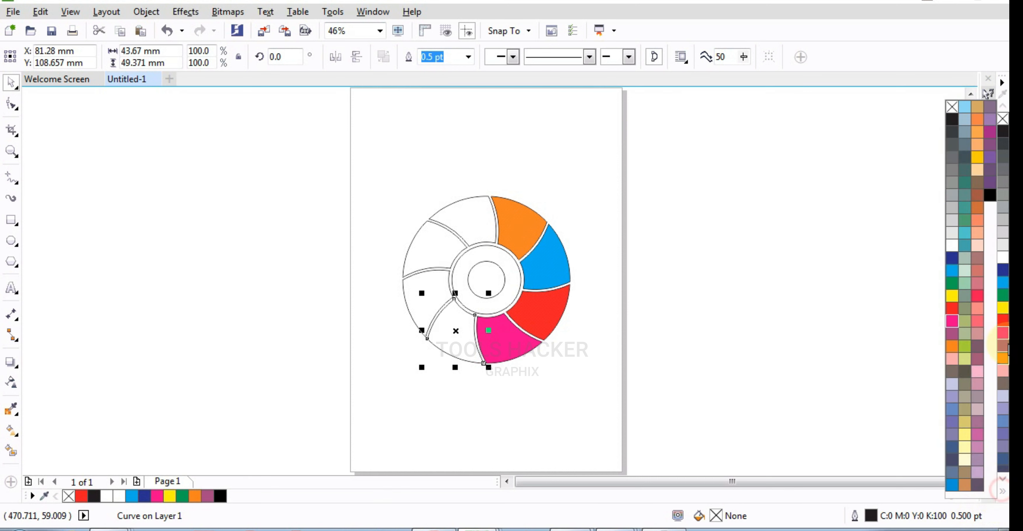
pyautogui.click(977, 157)
pyautogui.click(423, 294)
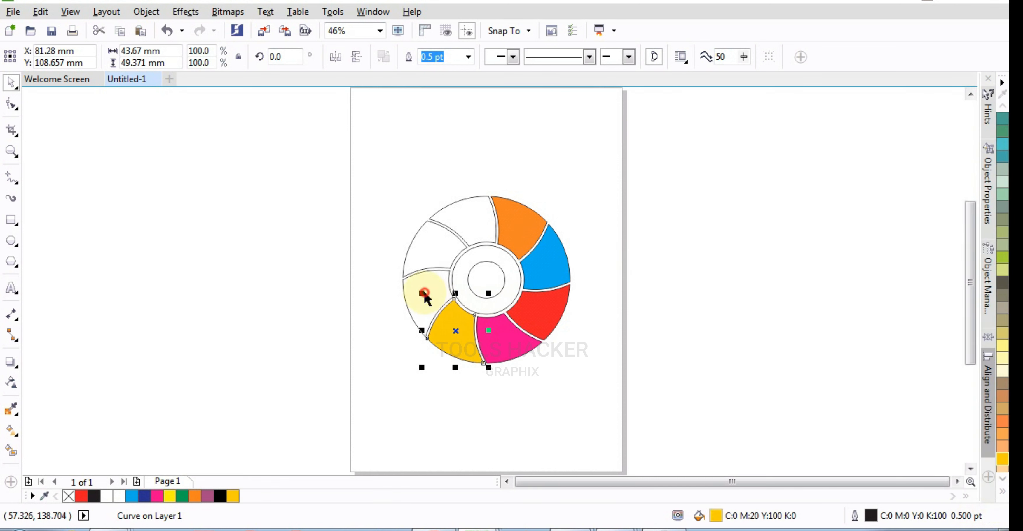
pyautogui.click(423, 302)
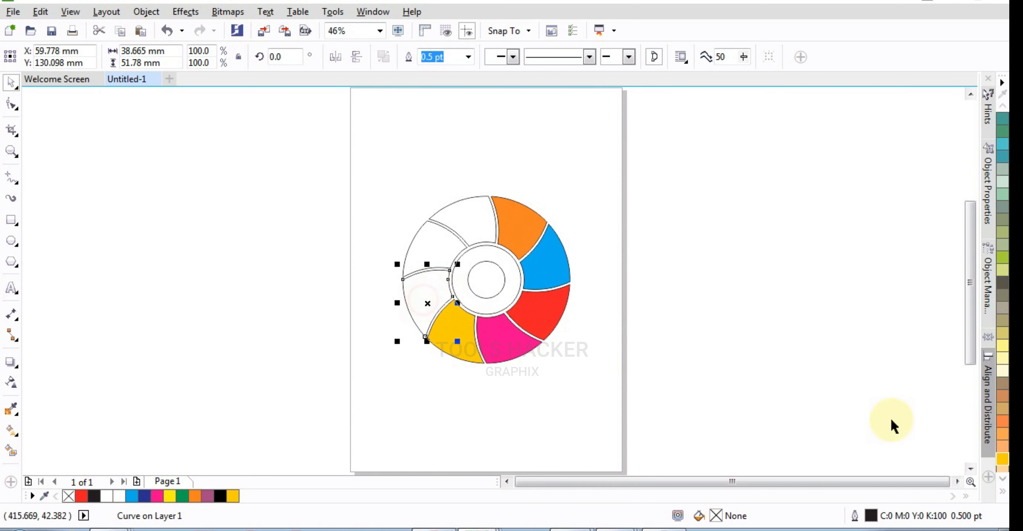
pyautogui.click(1001, 493)
pyautogui.click(952, 258)
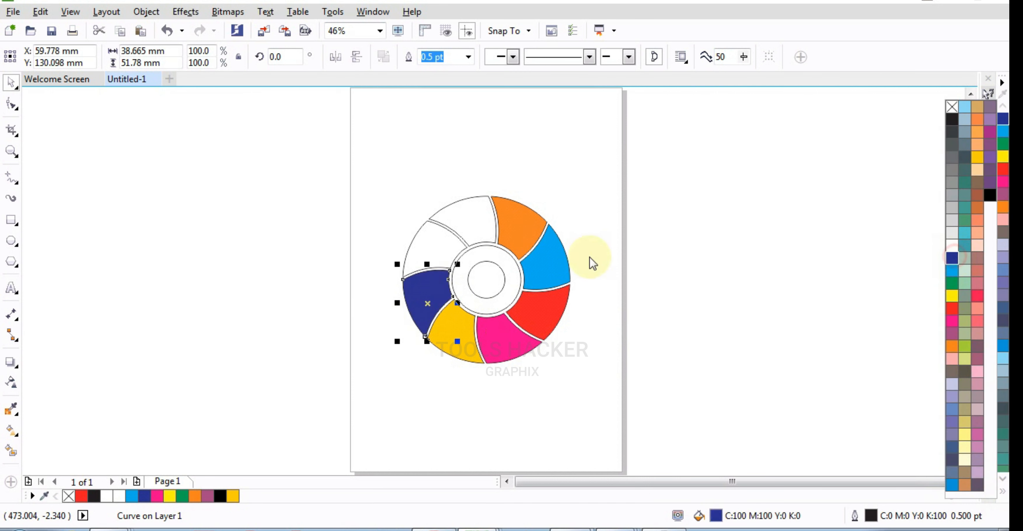
# Step: Fill the segment above the dark blue one with light blue (C40) and the last unfilled segment with purple
pyautogui.click(448, 241)
pyautogui.click(447, 241)
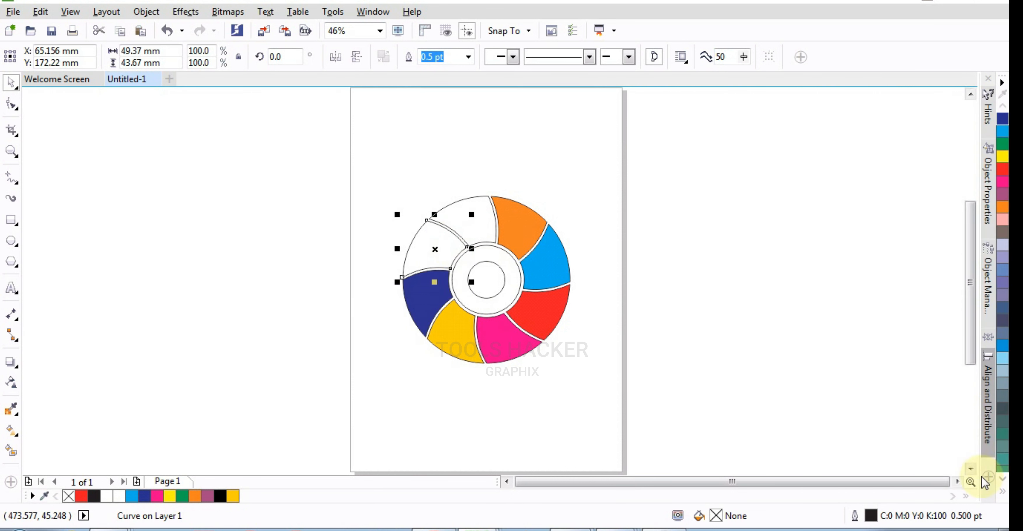
pyautogui.click(1001, 493)
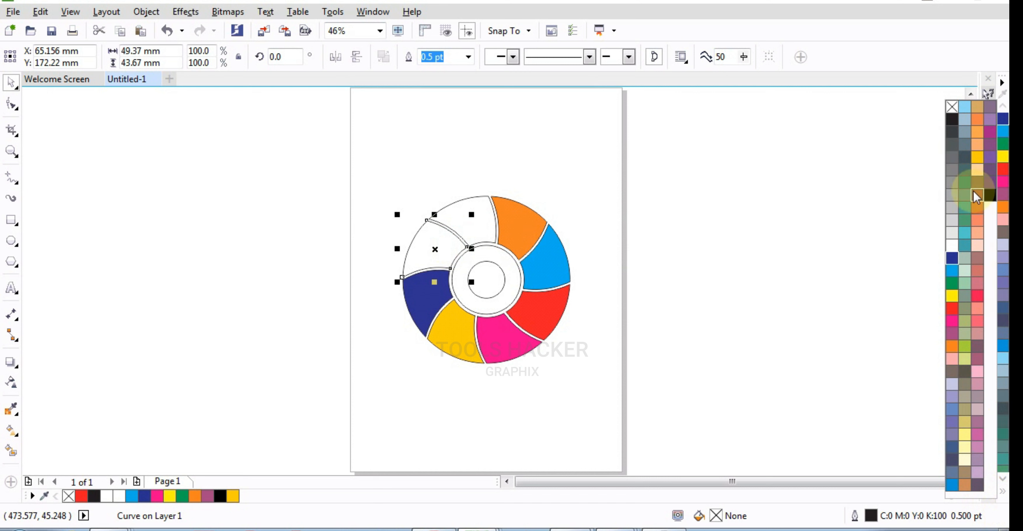
pyautogui.click(964, 108)
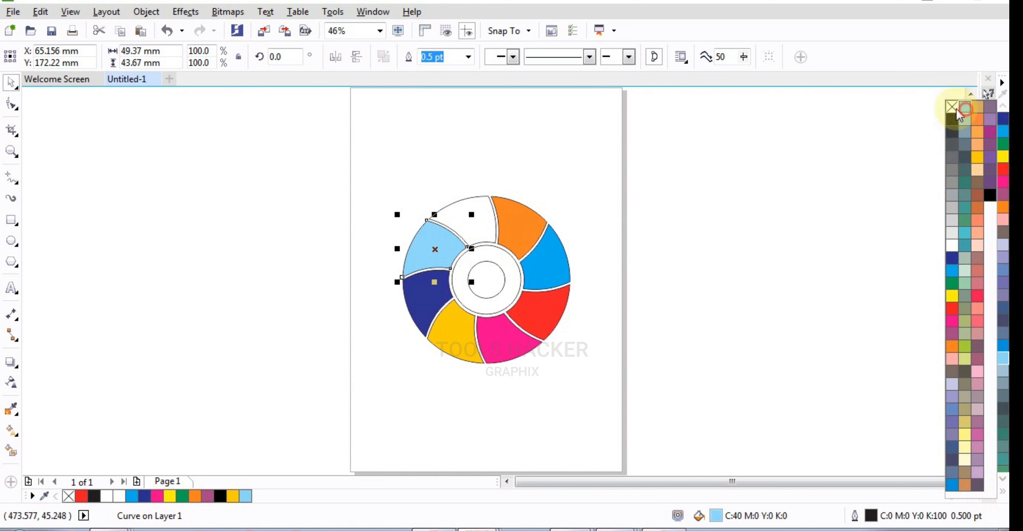
pyautogui.click(475, 214)
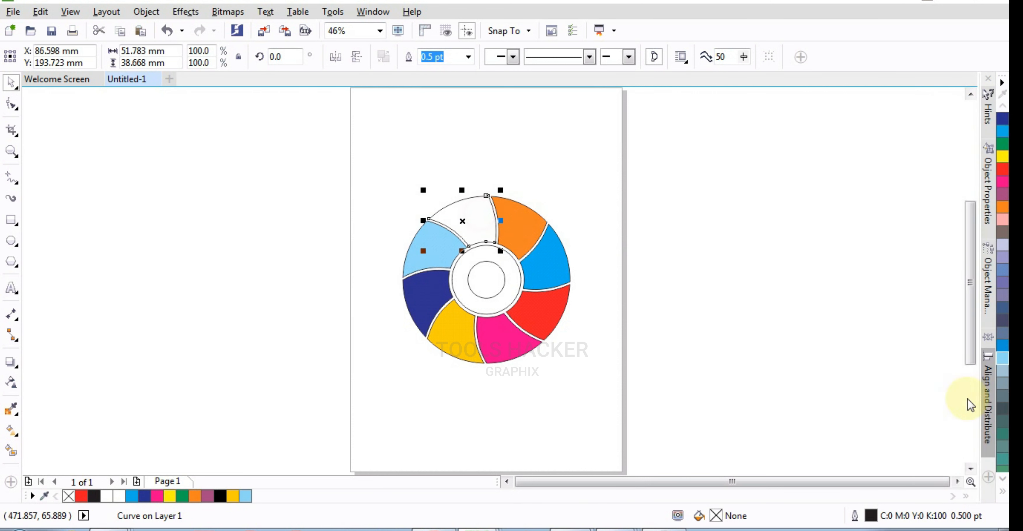
pyautogui.click(1001, 492)
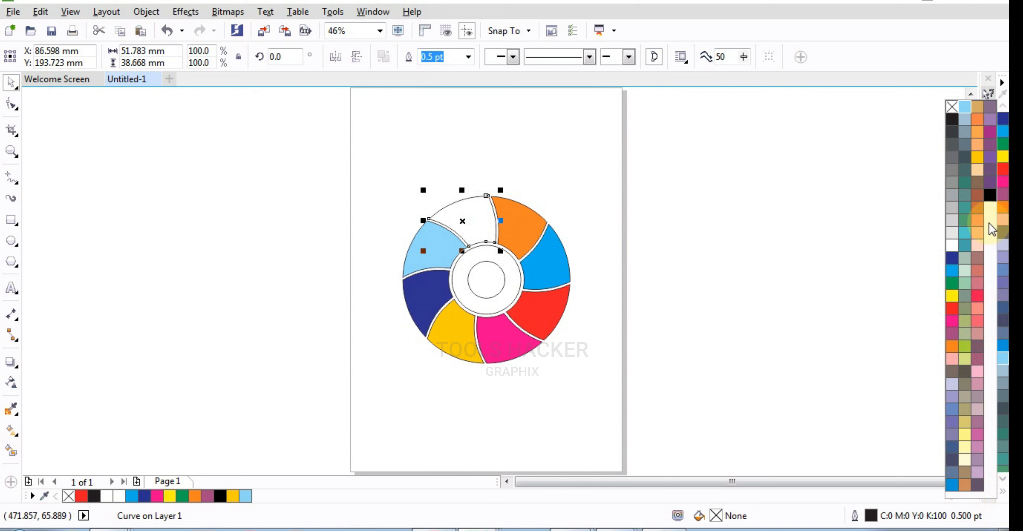
pyautogui.click(989, 132)
pyautogui.click(747, 242)
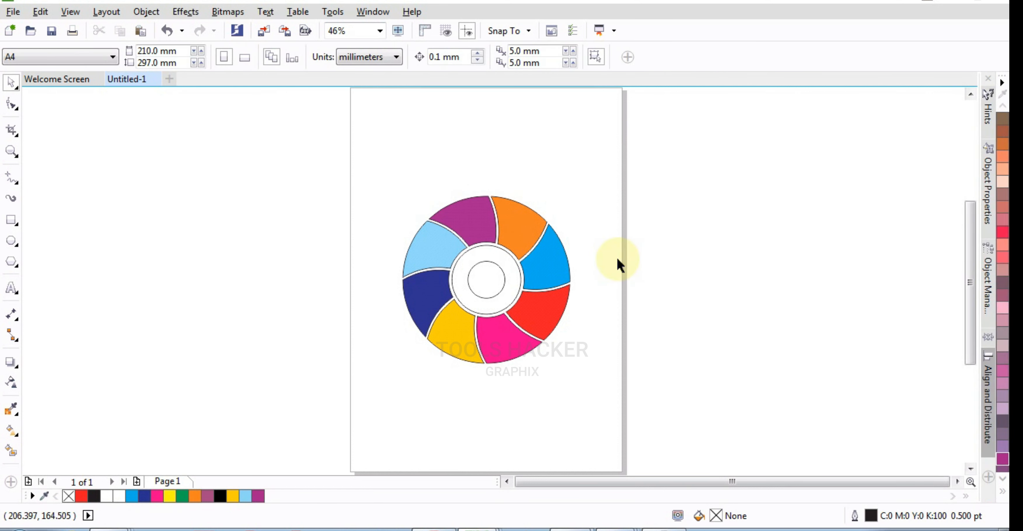
pyautogui.click(496, 261)
pyautogui.click(638, 260)
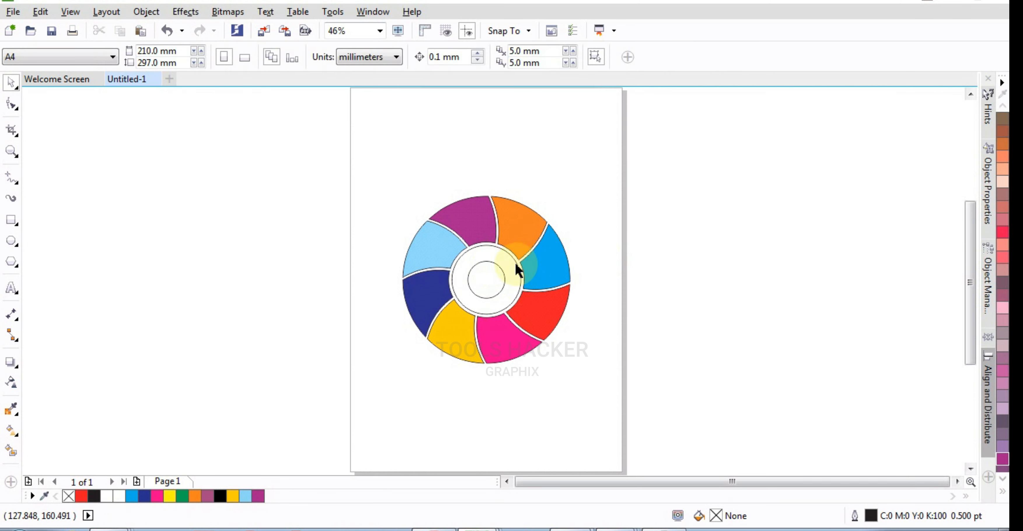
pyautogui.click(11, 105)
pyautogui.click(11, 84)
# Step: Remove the outline from all eight segments and the central ring
pyautogui.moveTo(289, 144); pyautogui.dragTo(620, 353)
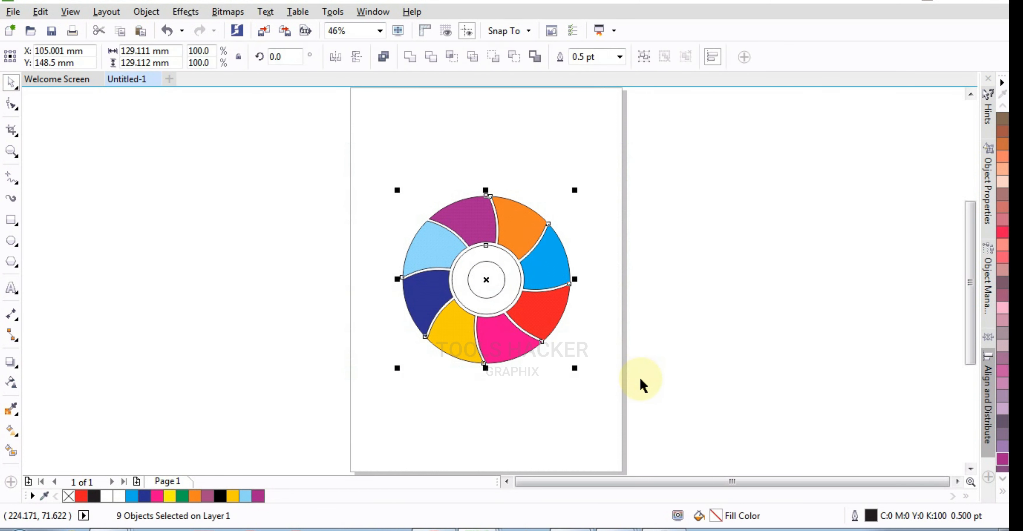
pyautogui.click(1001, 498)
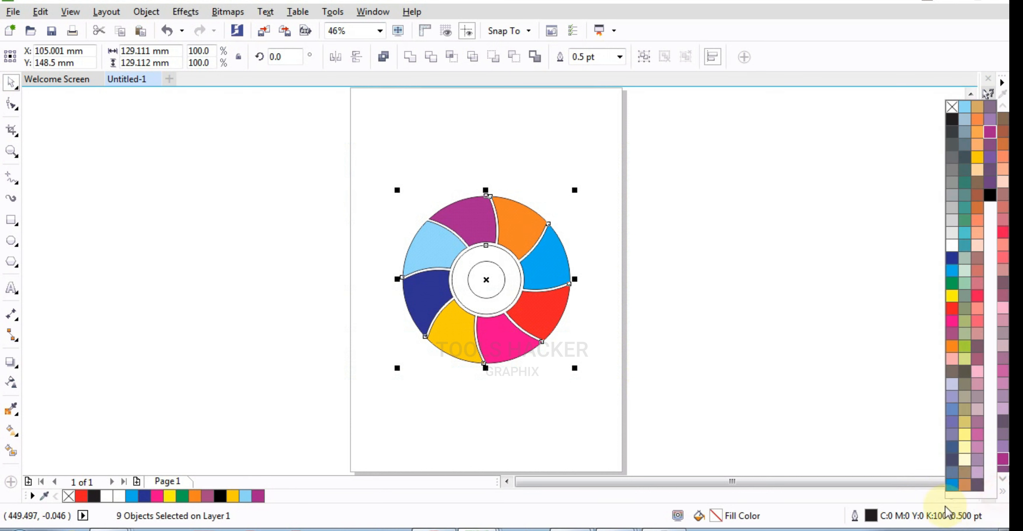
pyautogui.rightClick(951, 106)
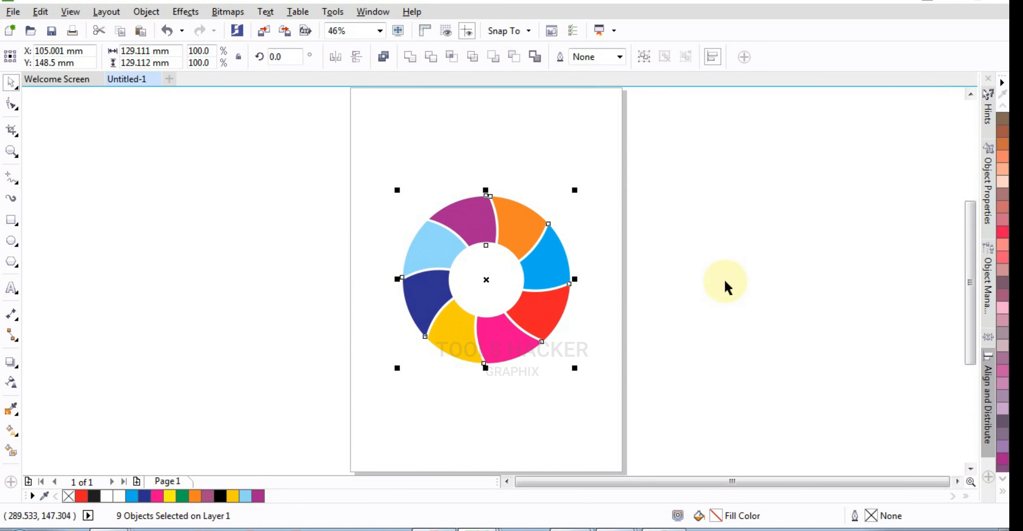
pyautogui.click(710, 274)
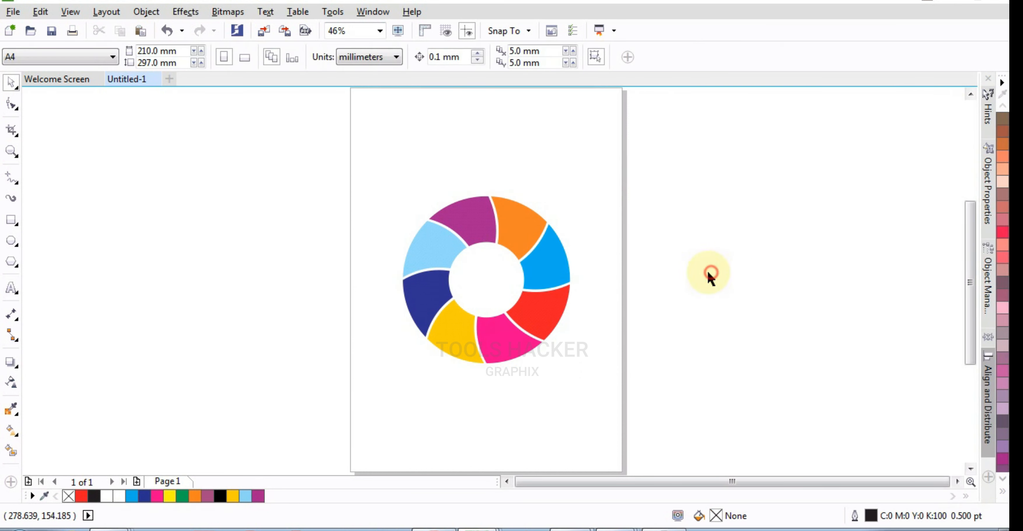
# Step: Draw a circle centred on the page and enlarge it to about 128.5 mm so it covers the whole emblem
pyautogui.click(12, 240)
pyautogui.moveTo(265, 248); pyautogui.dragTo(342, 326)
pyautogui.press('p')
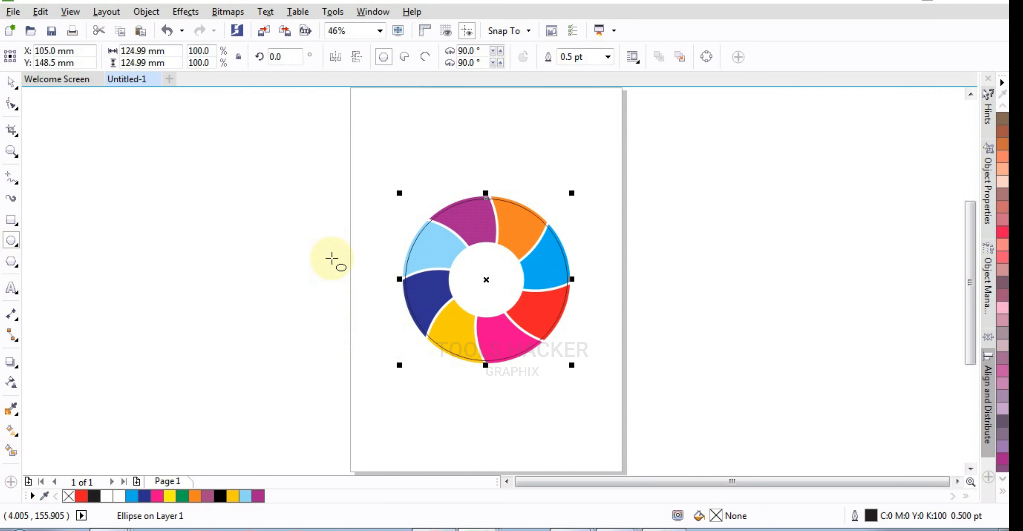
pyautogui.click(11, 84)
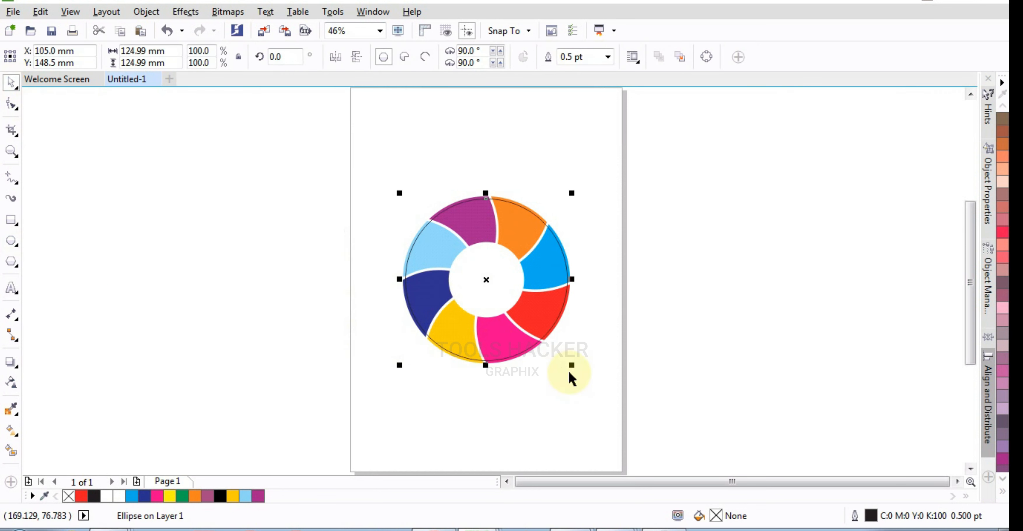
pyautogui.moveTo(571, 369); pyautogui.dragTo(575, 368)
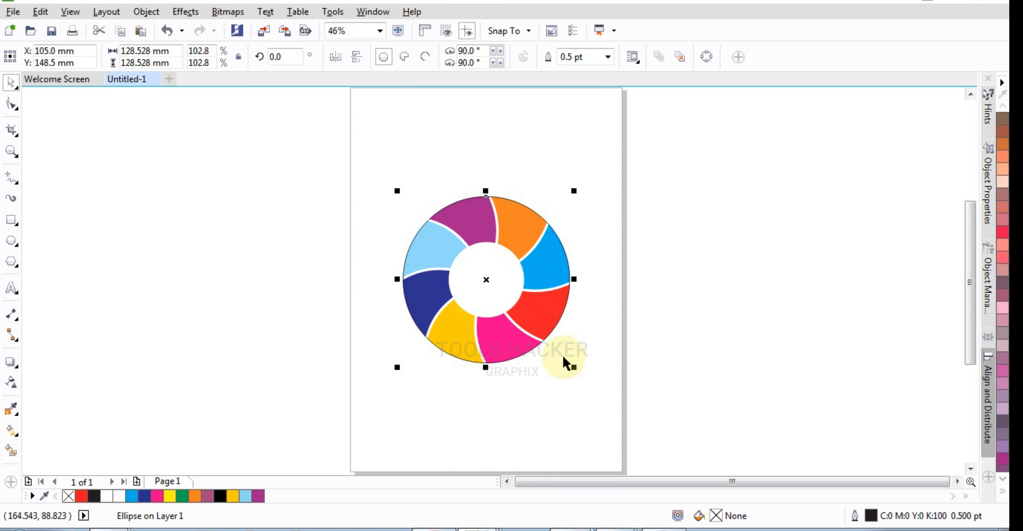
# Step: Remove the outline of the large circle and fill it with white
pyautogui.click(1003, 494)
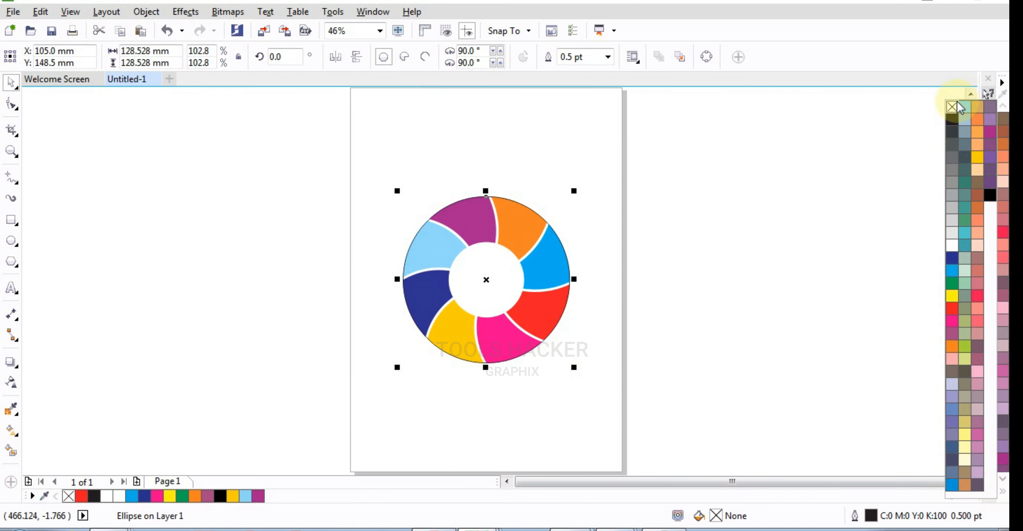
pyautogui.rightClick(952, 106)
pyautogui.click(952, 244)
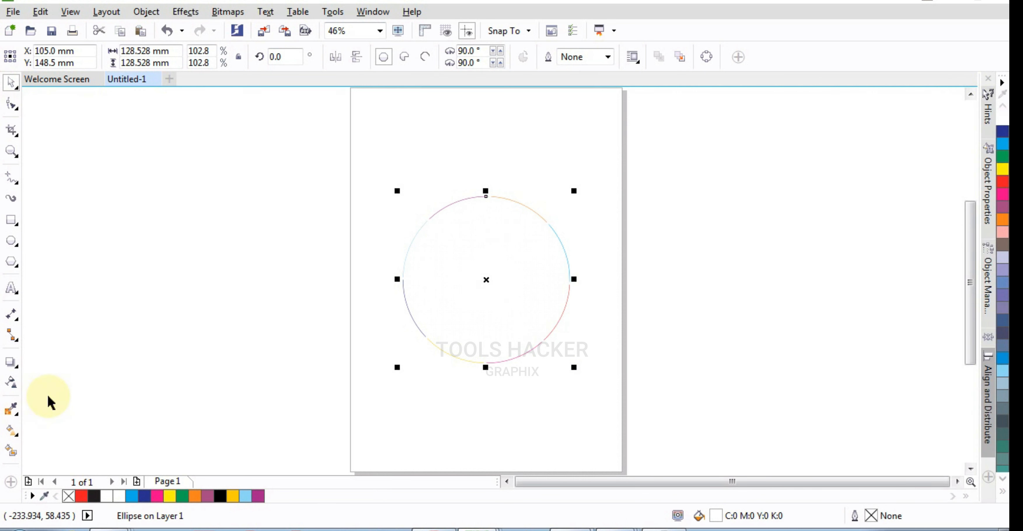
# Step: Apply an elliptical fountain transparency to the white circle
pyautogui.click(11, 382)
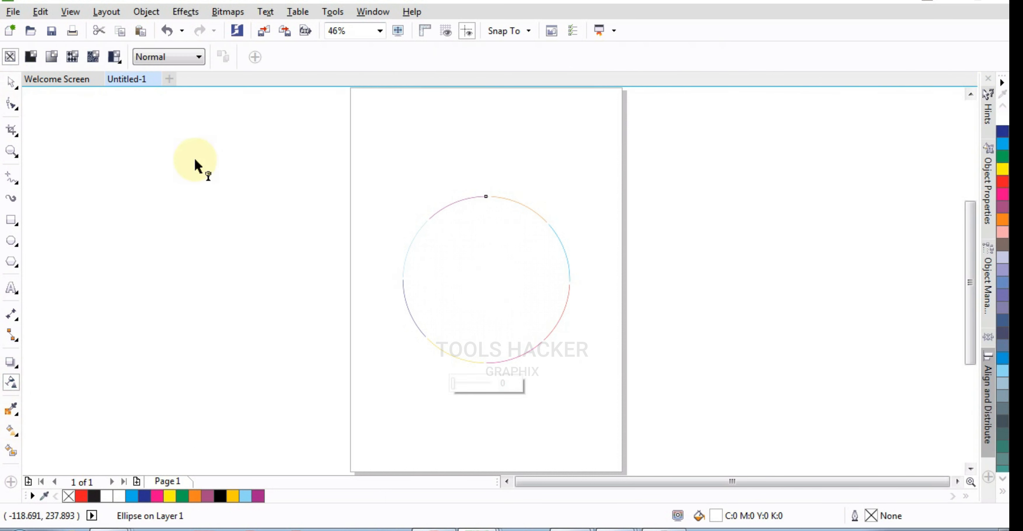
pyautogui.click(36, 56)
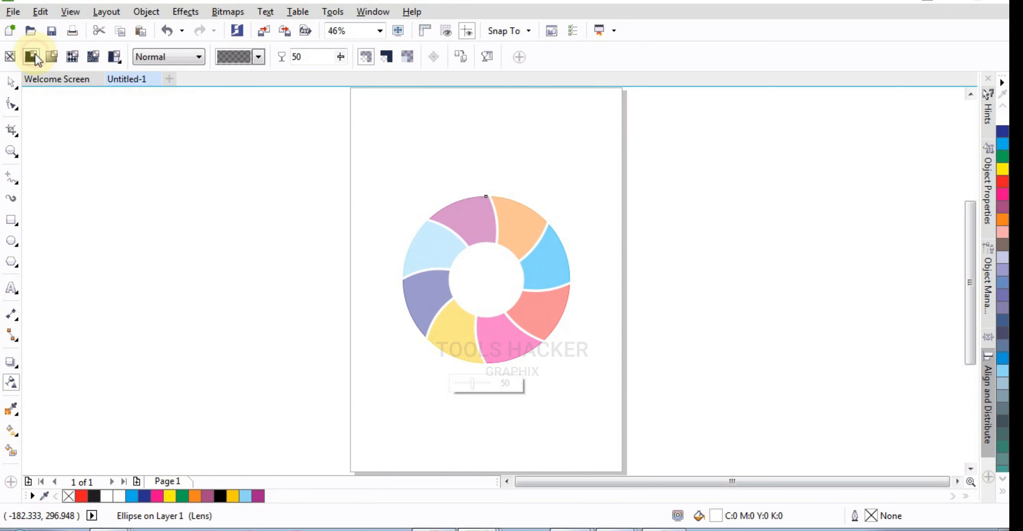
pyautogui.click(49, 59)
pyautogui.click(287, 59)
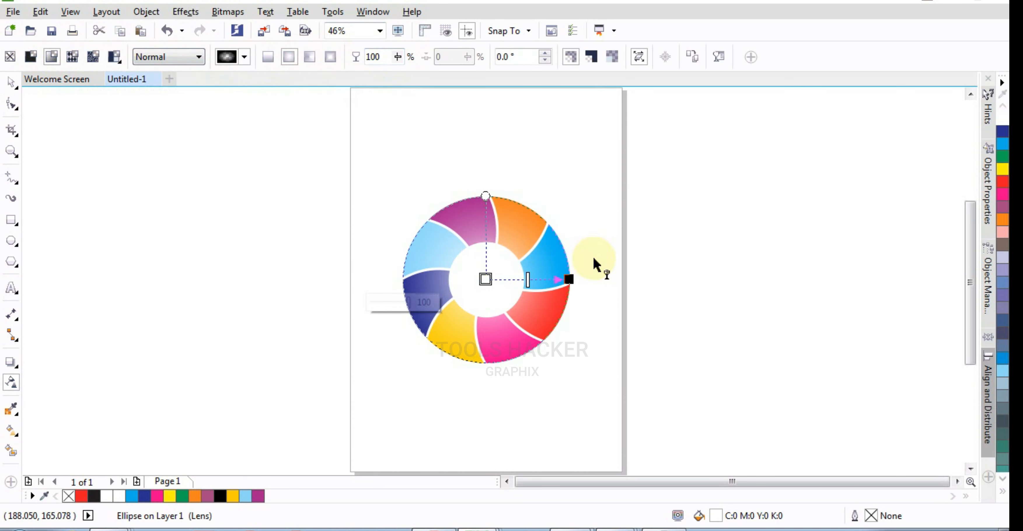
# Step: Reverse the white circle's transparency and shift its midpoint outward, close to the circle's edge
pyautogui.click(720, 63)
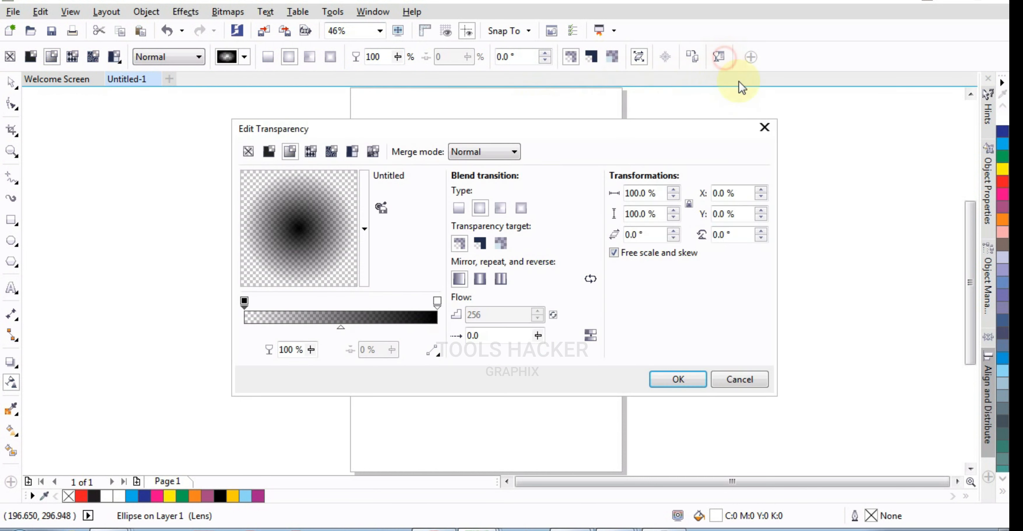
pyautogui.click(590, 280)
pyautogui.click(677, 379)
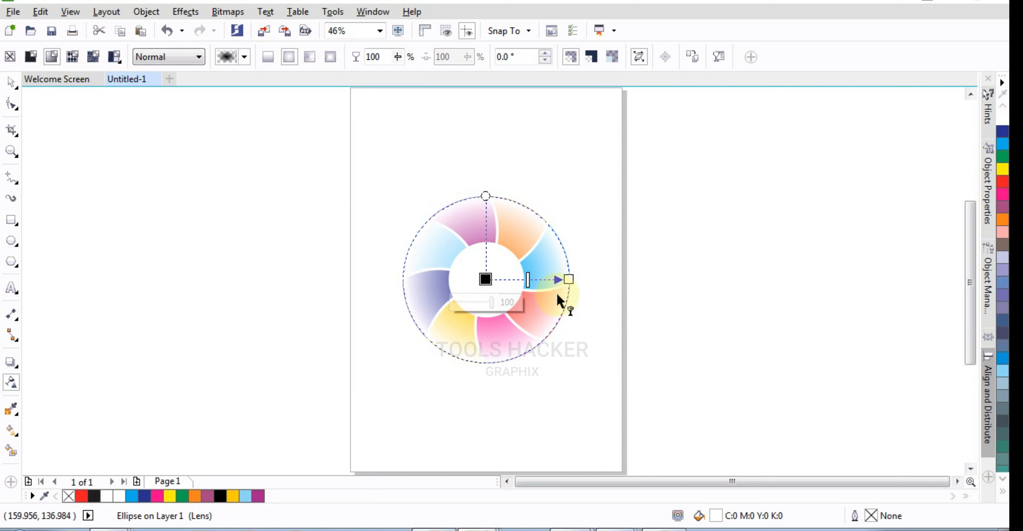
pyautogui.moveTo(531, 281); pyautogui.dragTo(555, 280)
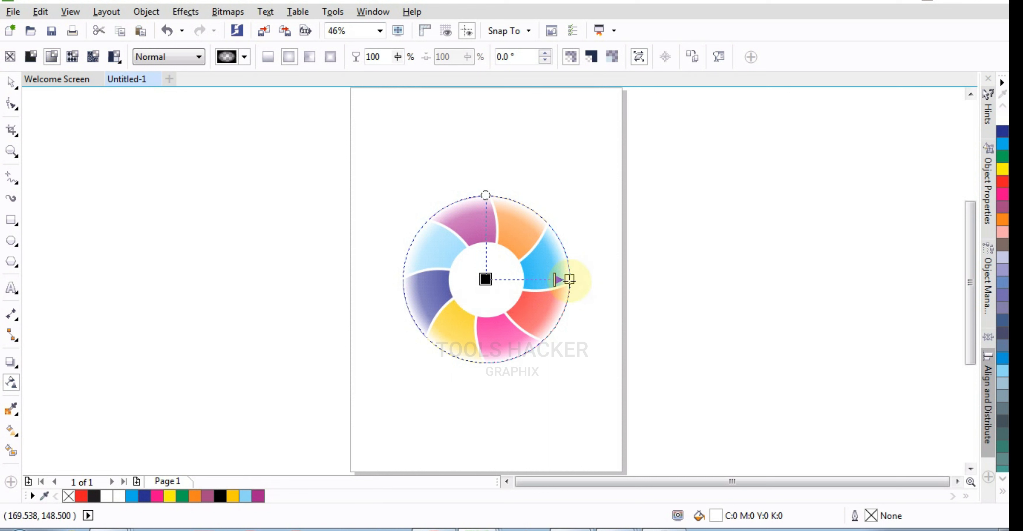
# Step: Scale the white transparent circle about its centre to about 126 mm, leaving a thin coloured rim around the emblem
pyautogui.click(10, 83)
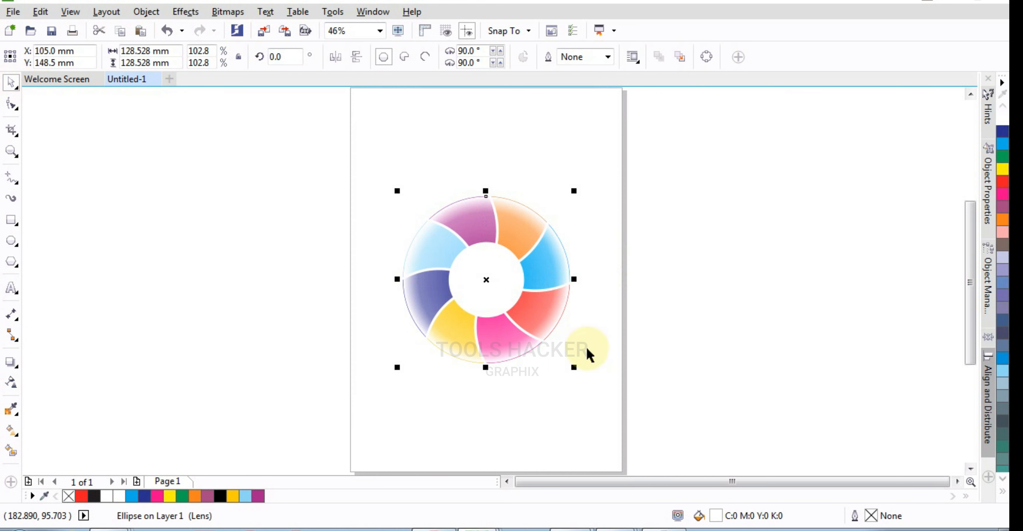
pyautogui.moveTo(575, 367); pyautogui.dragTo(575, 369)
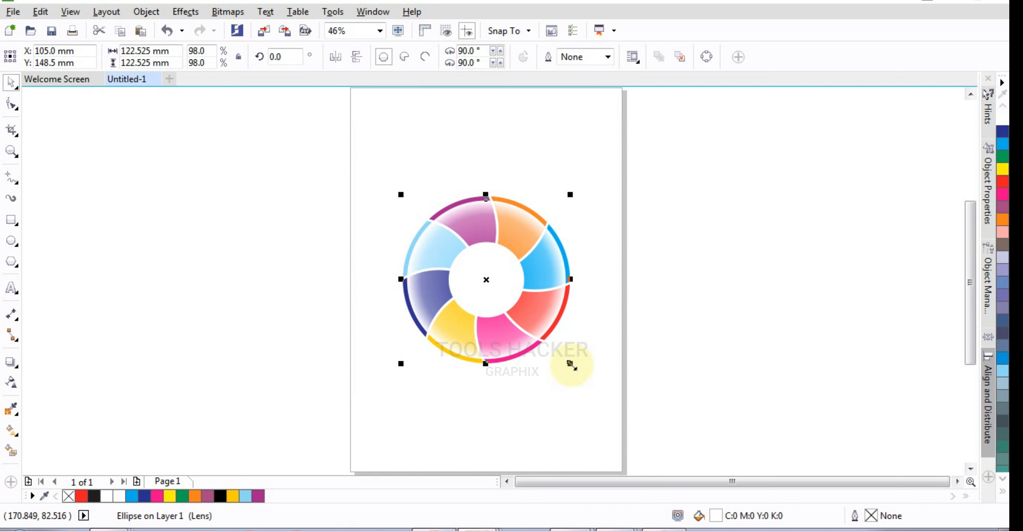
pyautogui.moveTo(573, 368); pyautogui.dragTo(574, 369)
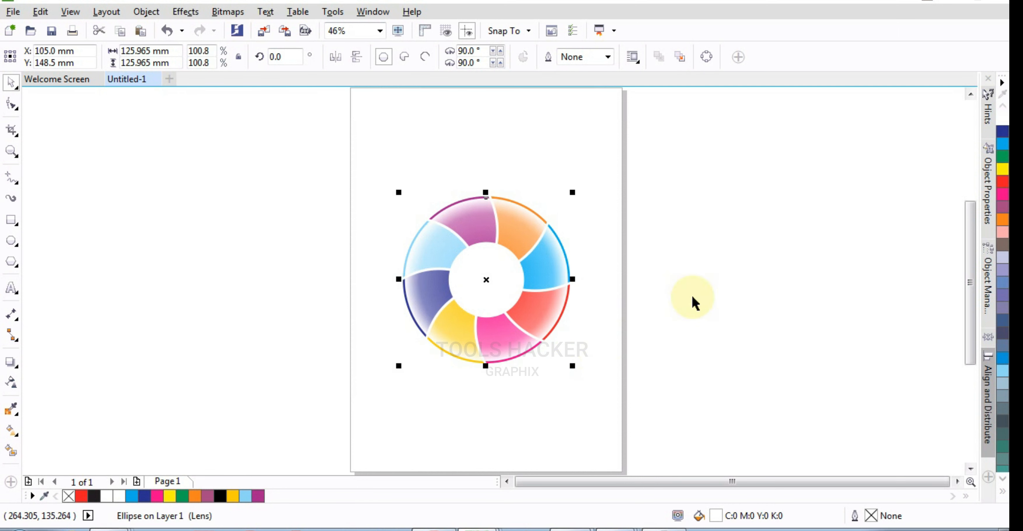
# Step: Make a concentric copy of the transparent circle, scaled down to about 65.5 mm, around the central ring
pyautogui.moveTo(574, 368); pyautogui.dragTo(533, 335)
pyautogui.scroll(2, 532, 324)
pyautogui.scroll(-2, 599, 323)
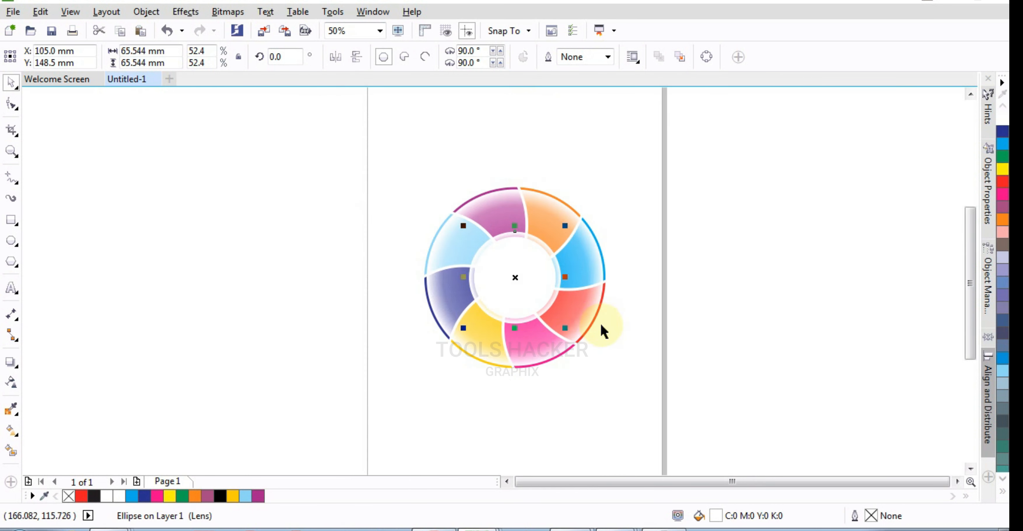
pyautogui.moveTo(603, 331); pyautogui.dragTo(550, 292)
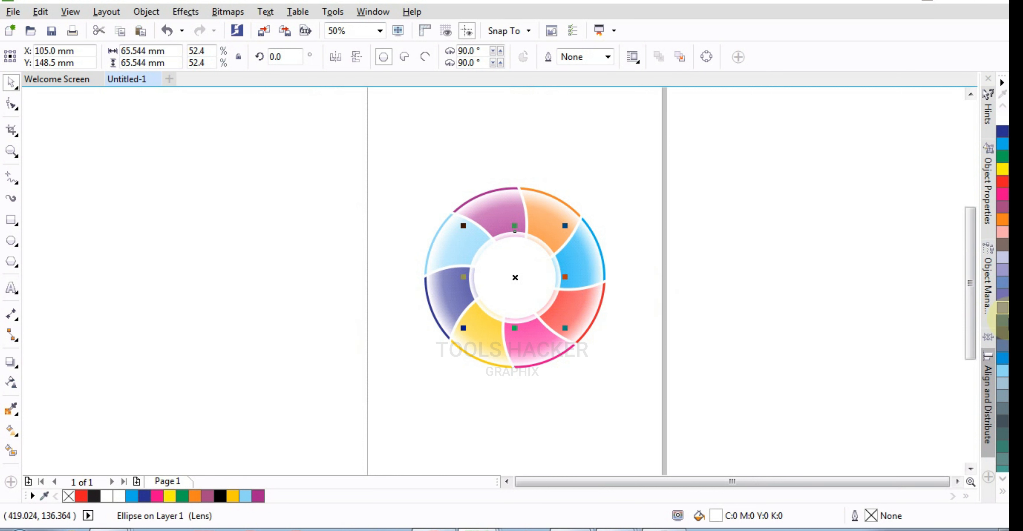
# Step: Fill the smaller transparent circle with black (C100 M100 Y100 K100)
pyautogui.click(8, 432)
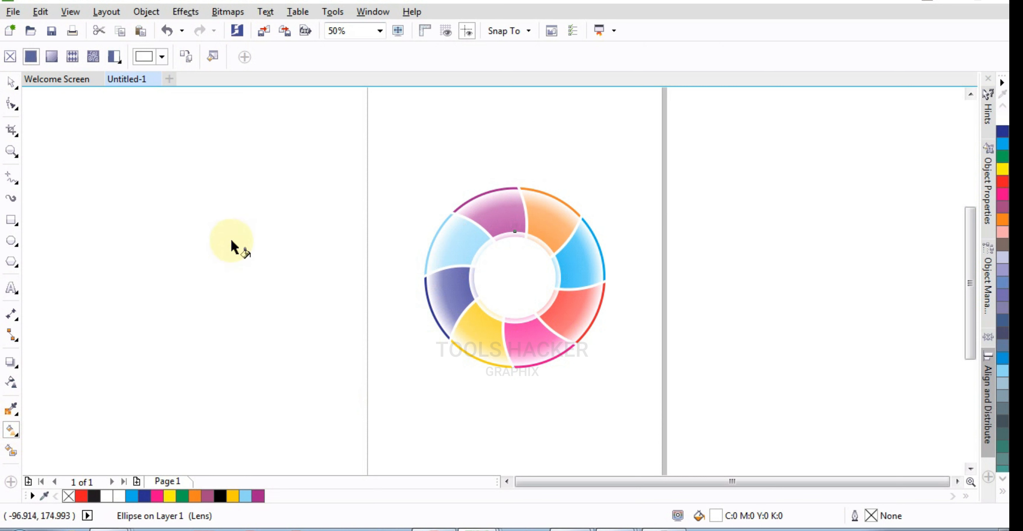
pyautogui.click(15, 85)
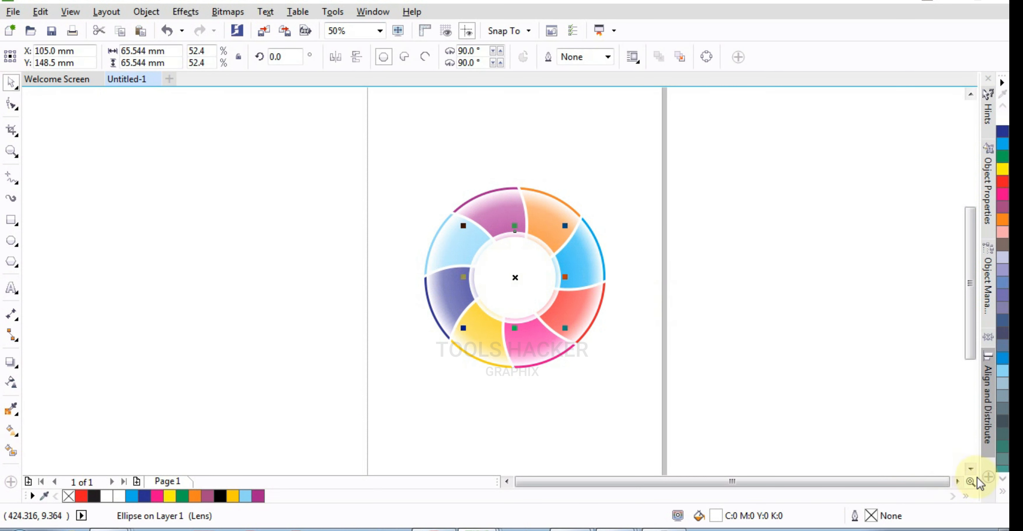
pyautogui.click(997, 493)
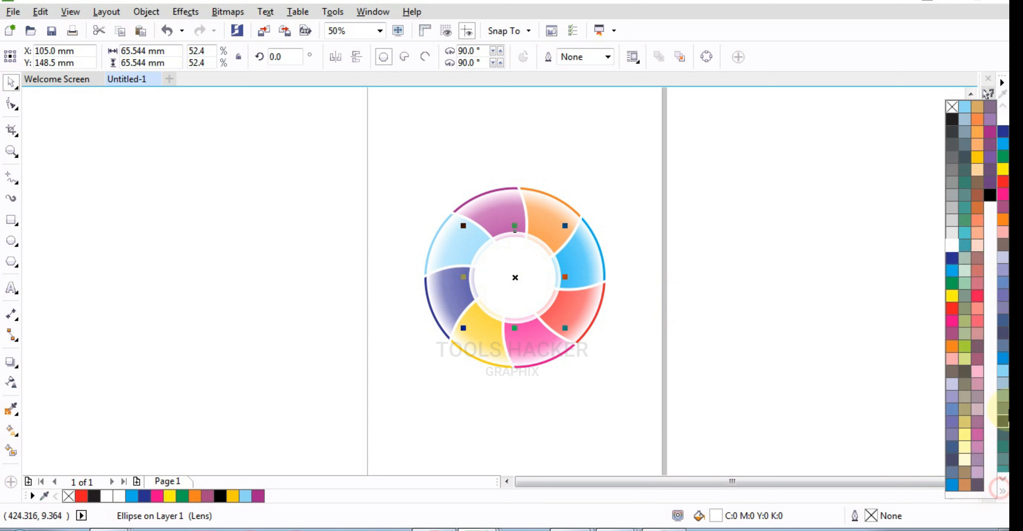
pyautogui.click(990, 198)
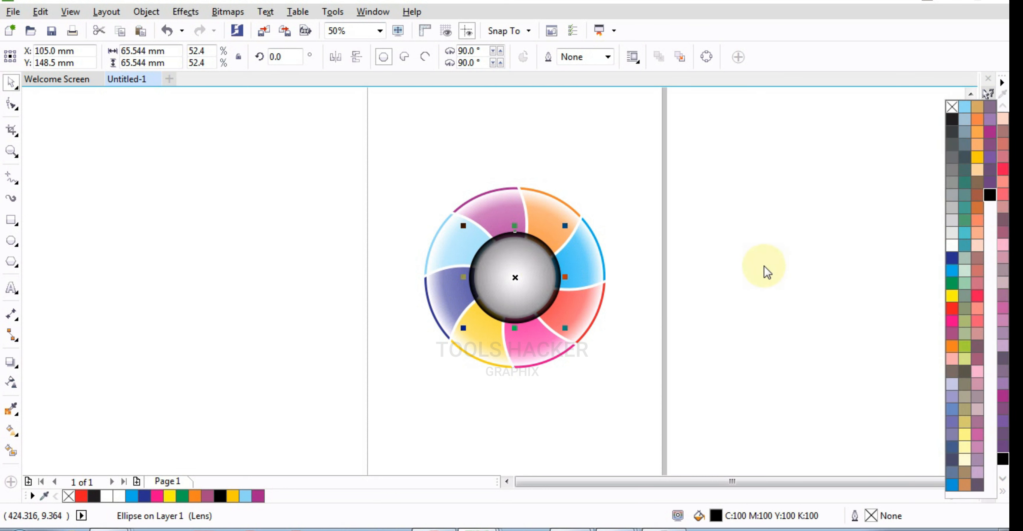
pyautogui.click(698, 220)
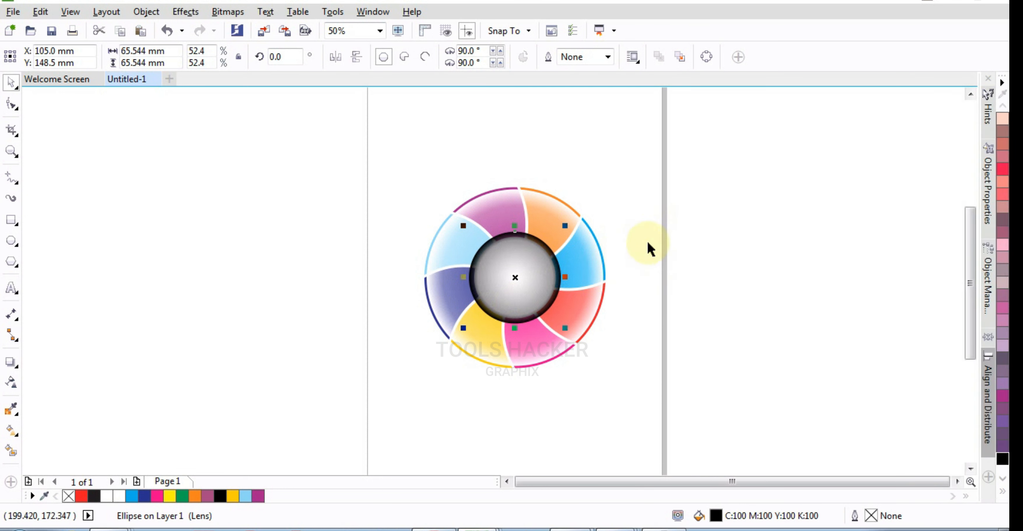
# Step: Select the central ring and fill it with white
pyautogui.moveTo(673, 220); pyautogui.dragTo(475, 334)
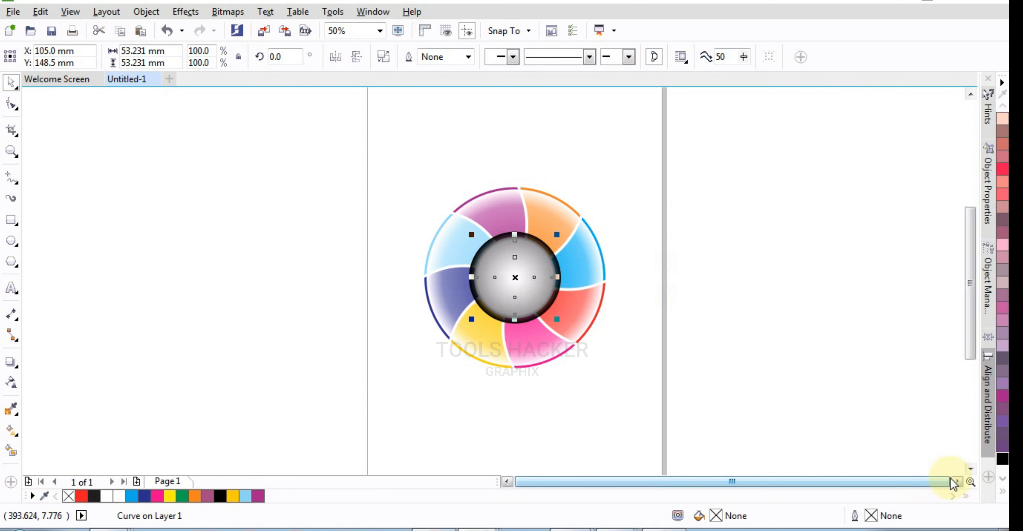
pyautogui.click(1001, 492)
pyautogui.click(955, 249)
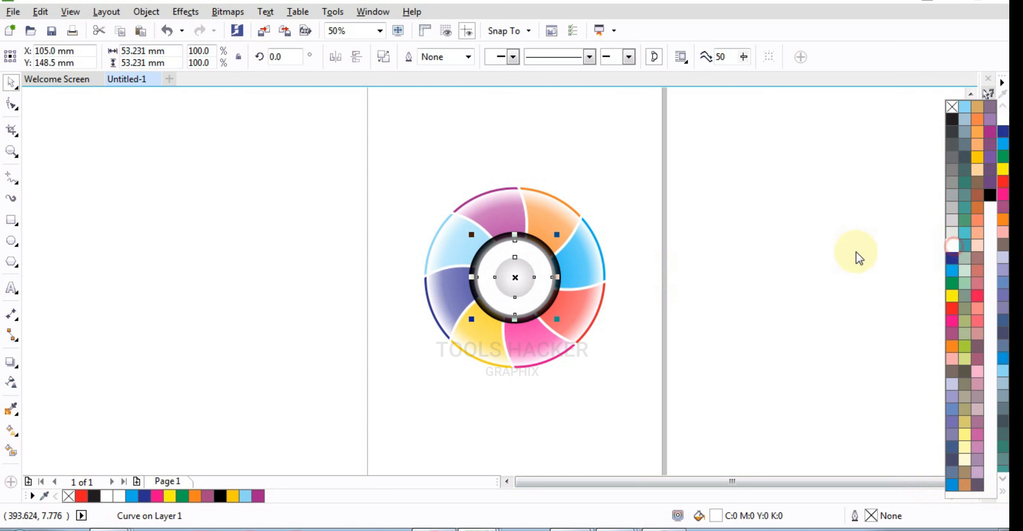
pyautogui.click(776, 269)
pyautogui.click(741, 266)
# Step: Reverse the fountain transparency of the small black circle so it fades from the centre outward
pyautogui.click(546, 246)
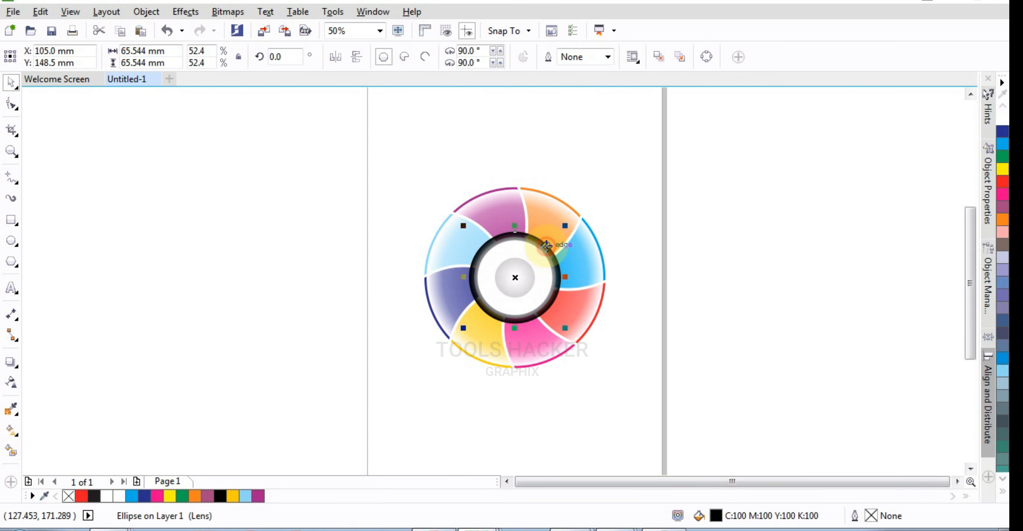
pyautogui.click(10, 431)
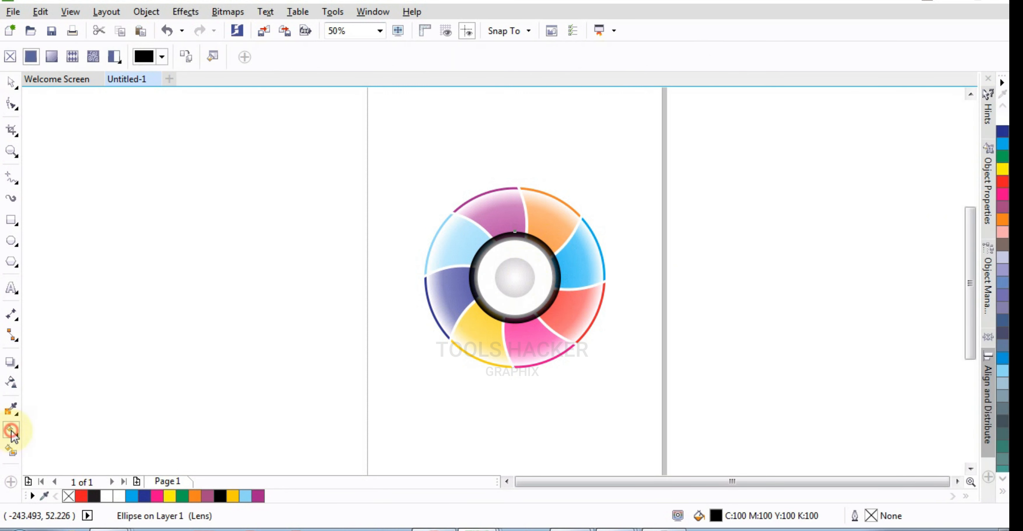
pyautogui.click(11, 84)
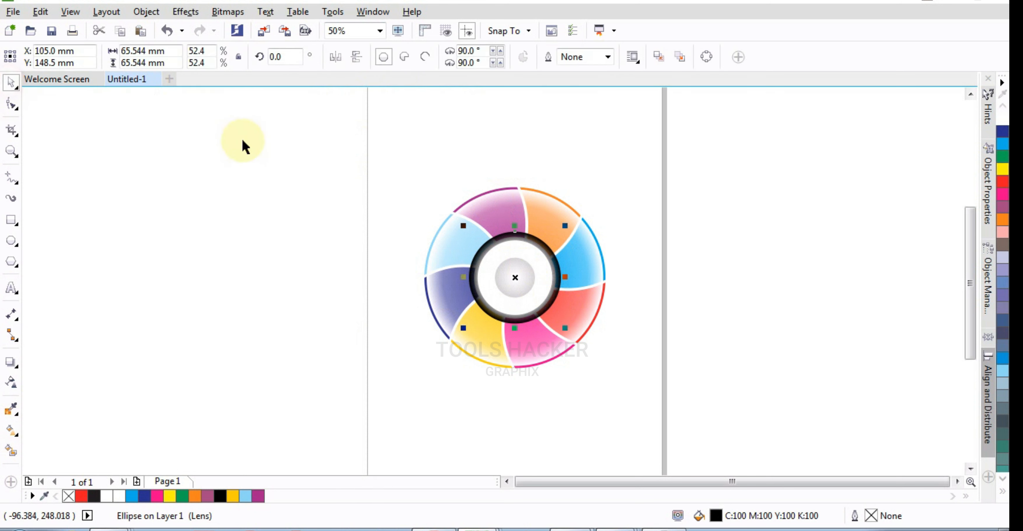
pyautogui.click(11, 383)
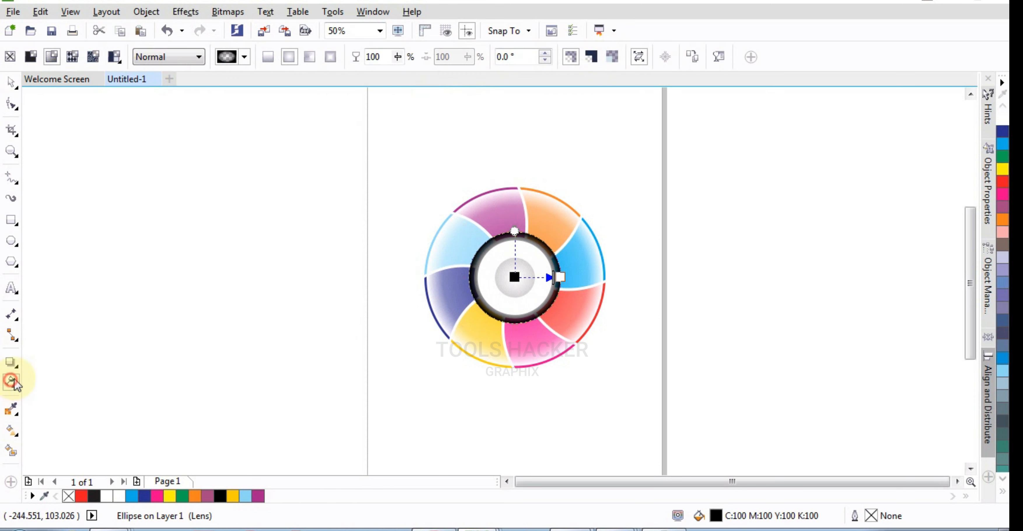
pyautogui.click(719, 58)
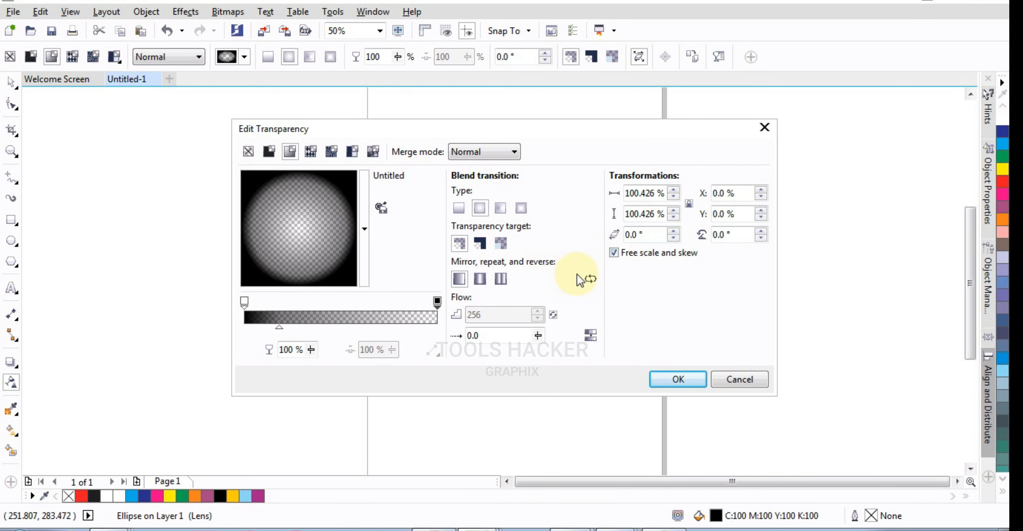
pyautogui.click(590, 278)
pyautogui.click(671, 379)
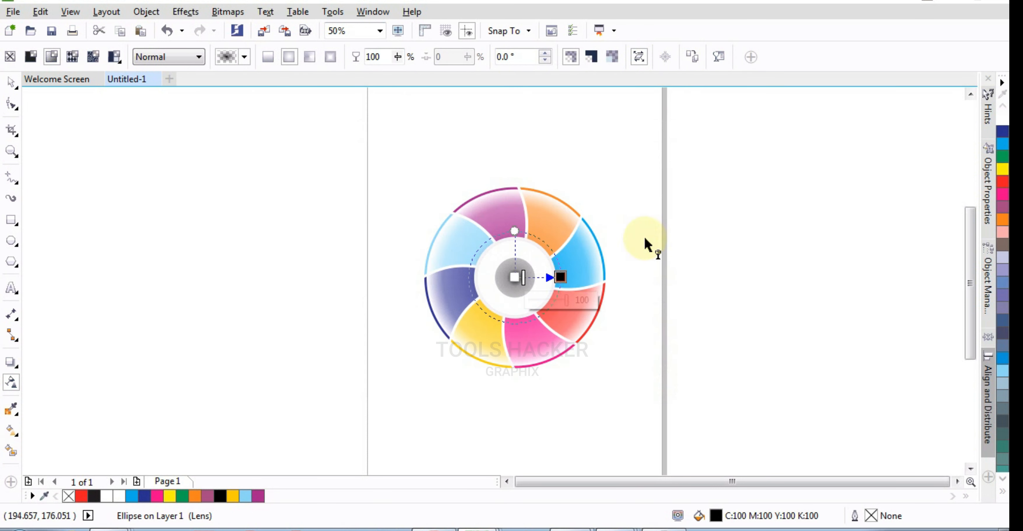
# Step: Enlarge the black transparent circle about its centre to about 76.7 mm so its shading extends past the central ring
pyautogui.click(11, 82)
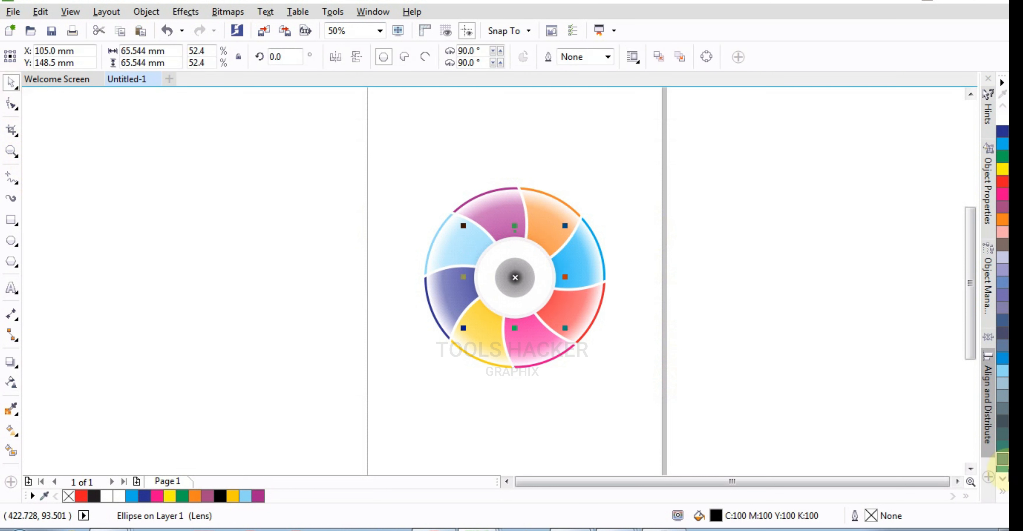
pyautogui.click(1000, 493)
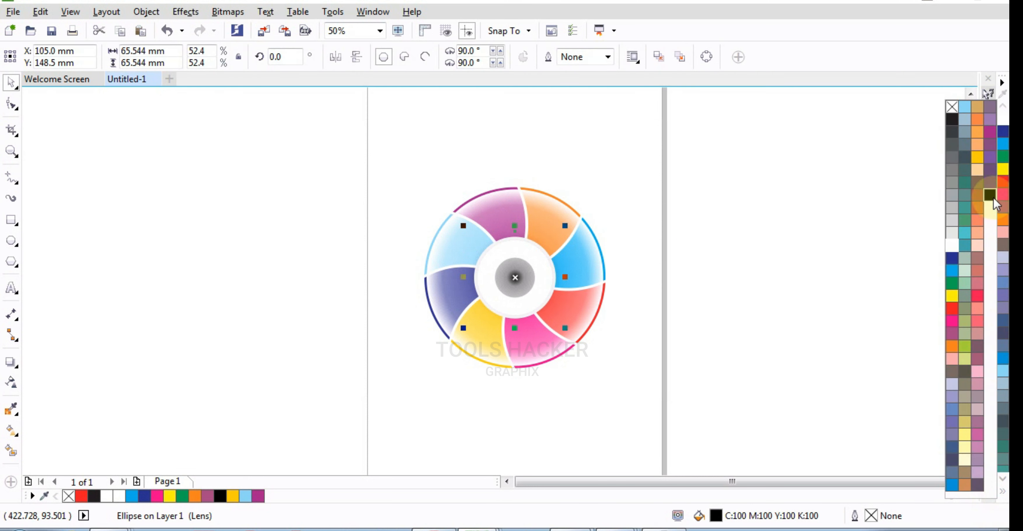
pyautogui.click(567, 332)
pyautogui.moveTo(566, 329)
pyautogui.mouseDown()
pyautogui.moveTo(579, 344)
pyautogui.moveTo(573, 337)
pyautogui.mouseUp()
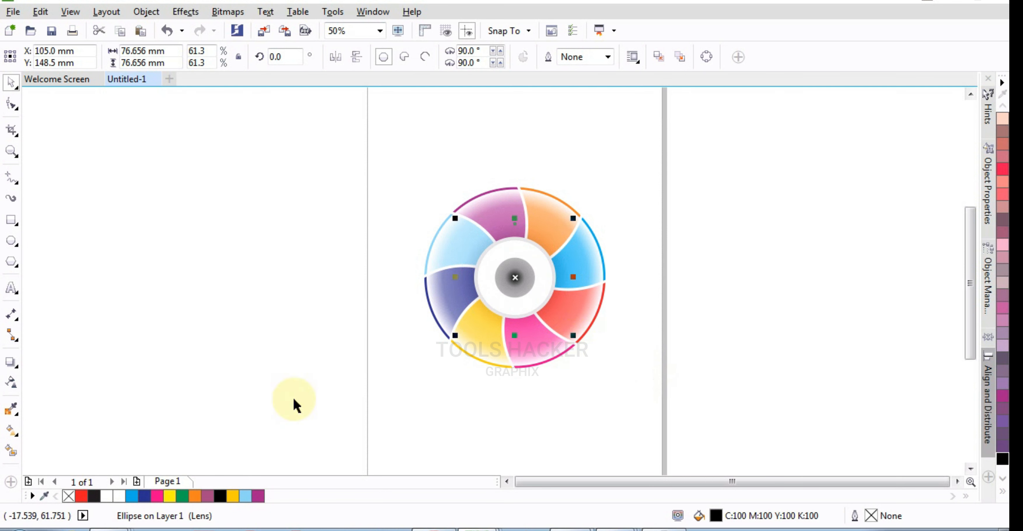
# Step: Shift the black circle's transparency midpoint outward to darken the shadow around the central ring, and deselect the circle
pyautogui.click(10, 384)
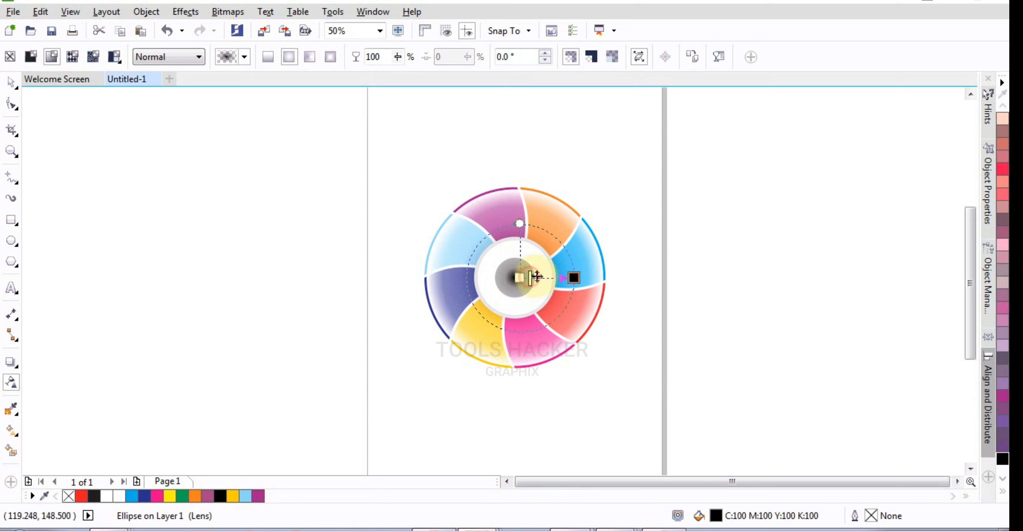
pyautogui.moveTo(537, 277); pyautogui.dragTo(551, 278)
pyautogui.hotkey('ctrl', 'z')
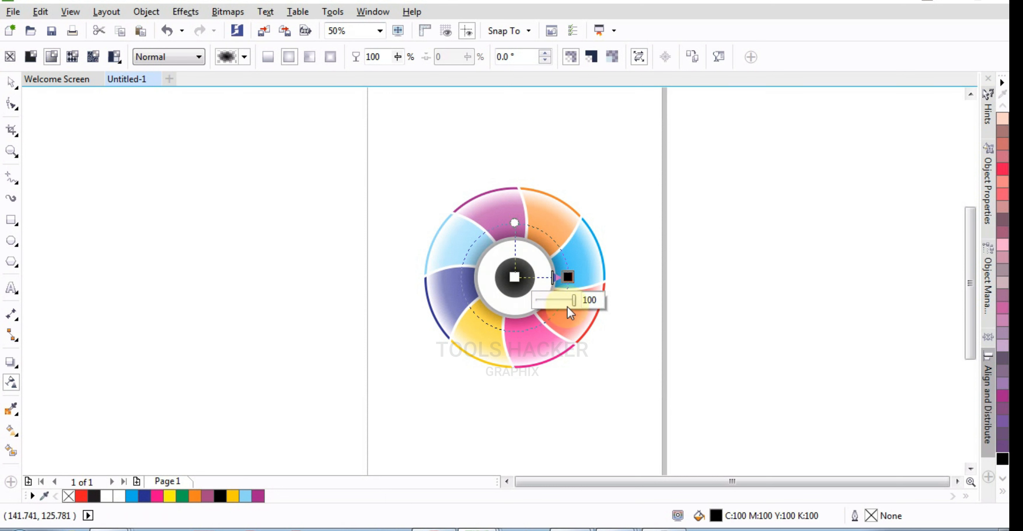
pyautogui.click(11, 84)
pyautogui.click(132, 144)
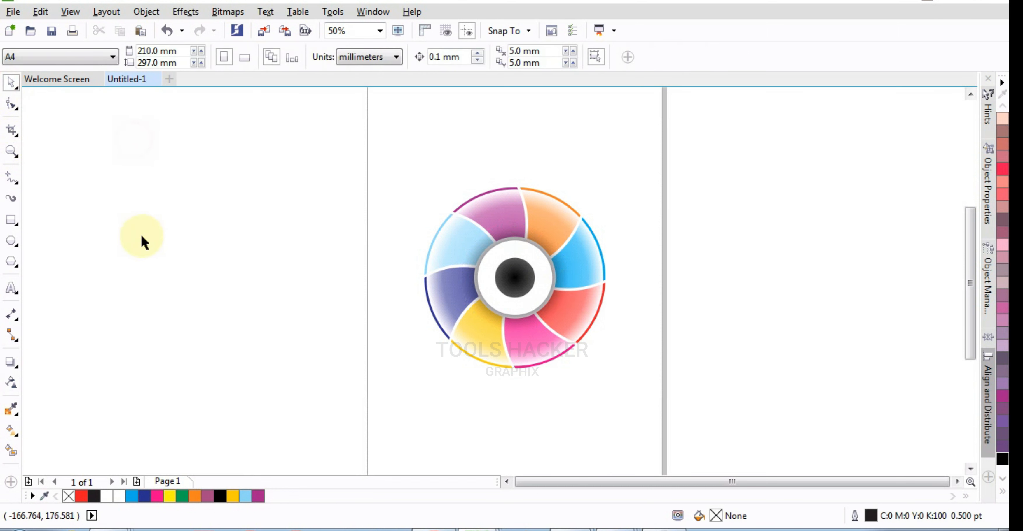
# Step: Draw an empty circle about 22.2 mm in diameter beside the emblem and centre it on the page
pyautogui.click(512, 278)
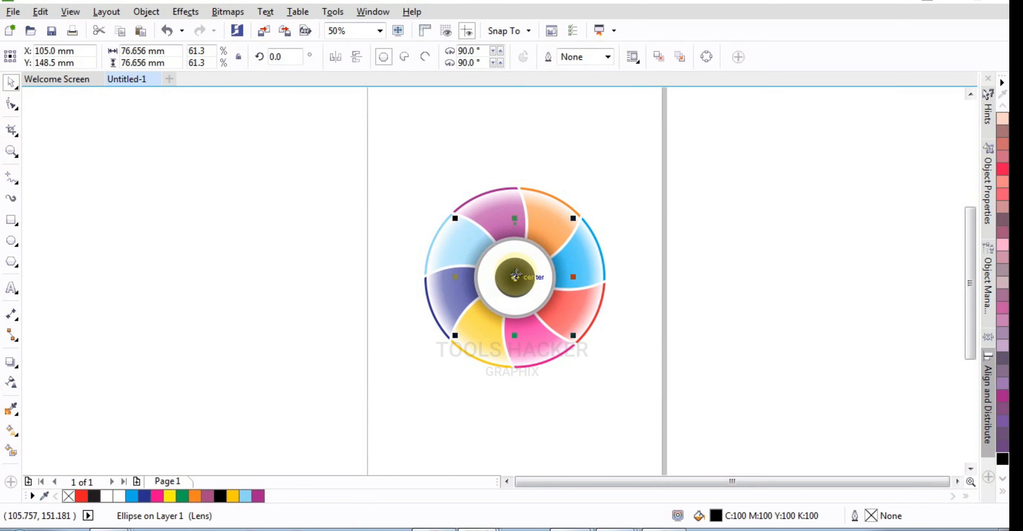
pyautogui.click(678, 254)
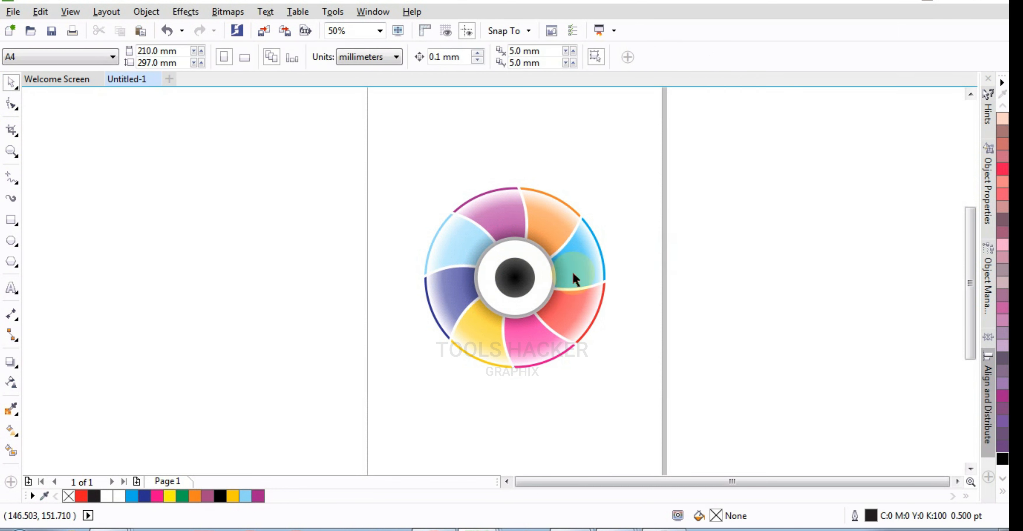
pyautogui.click(11, 241)
pyautogui.moveTo(142, 252); pyautogui.dragTo(184, 293)
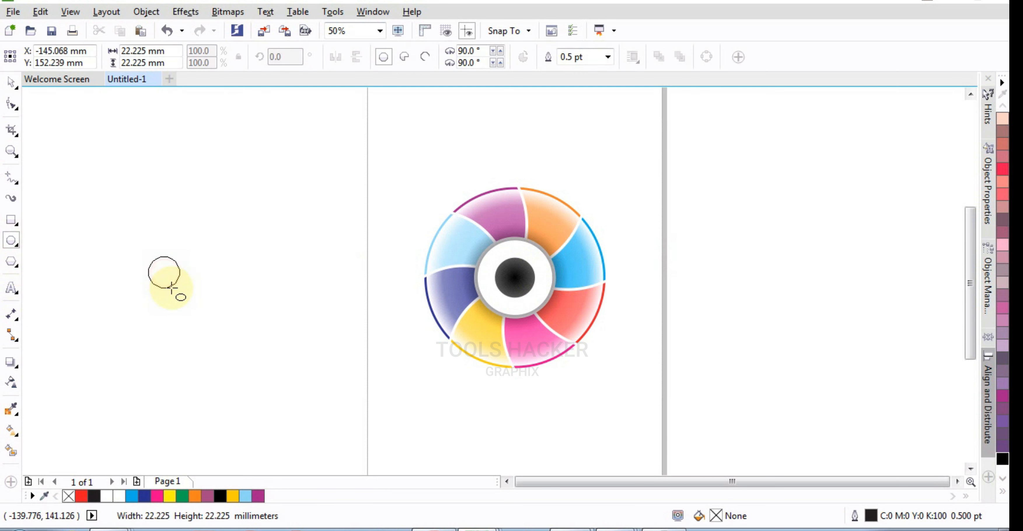
pyautogui.click(12, 82)
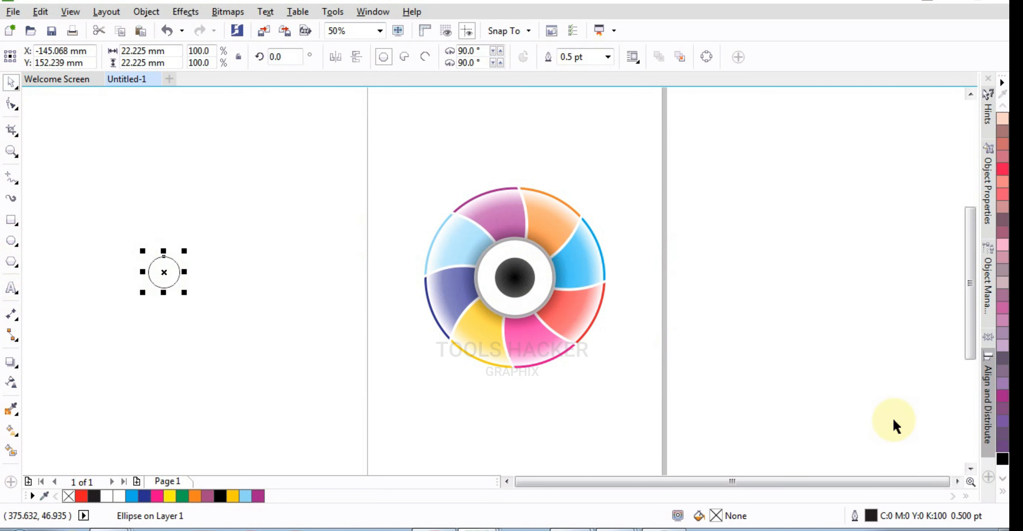
pyautogui.press('p')
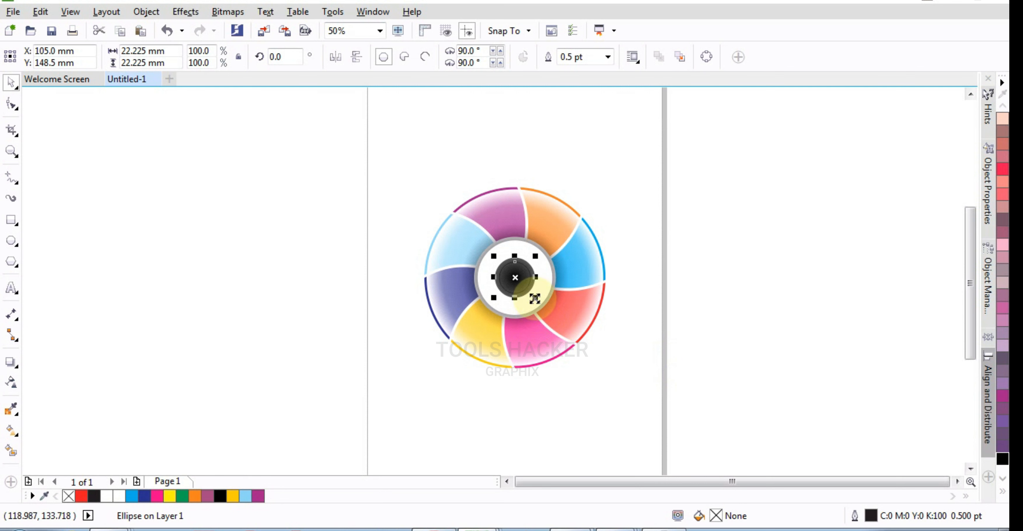
# Step: Enlarge the new circle about its centre to about 30.6 mm, fill it with black, and deselect it
pyautogui.moveTo(534, 299); pyautogui.dragTo(539, 313)
pyautogui.scroll(2, 539, 302)
pyautogui.click(1001, 459)
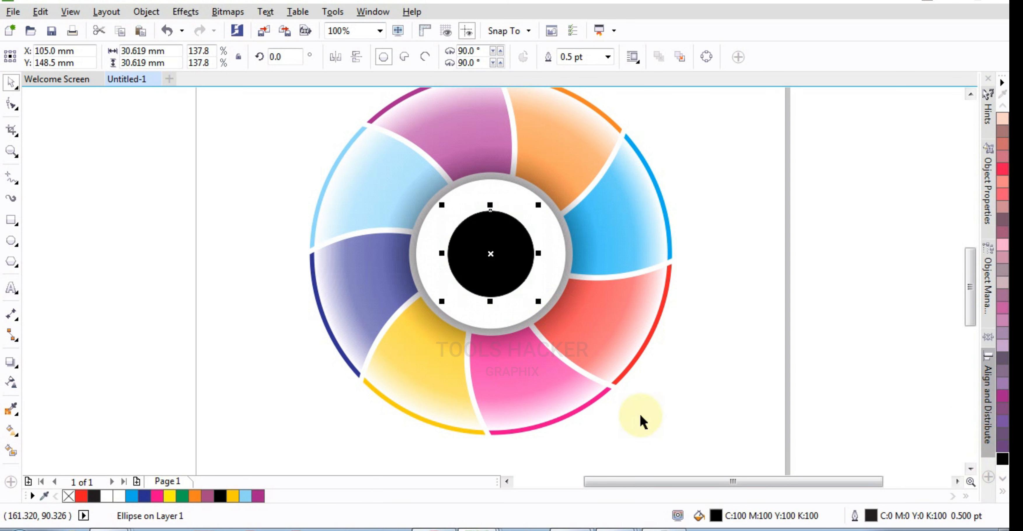
pyautogui.click(662, 398)
pyautogui.scroll(-2, 587, 401)
pyautogui.moveTo(717, 290); pyautogui.dragTo(681, 275)
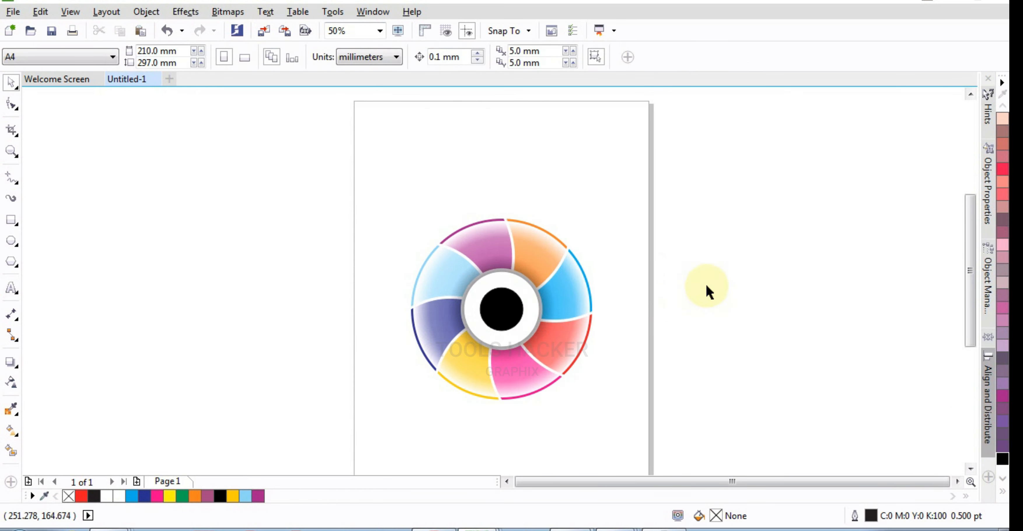
pyautogui.click(709, 263)
# Step: Add a page-sized 210 × 297 mm rectangle filled with black behind the emblem, and preview the artwork full screen
pyautogui.click(11, 151)
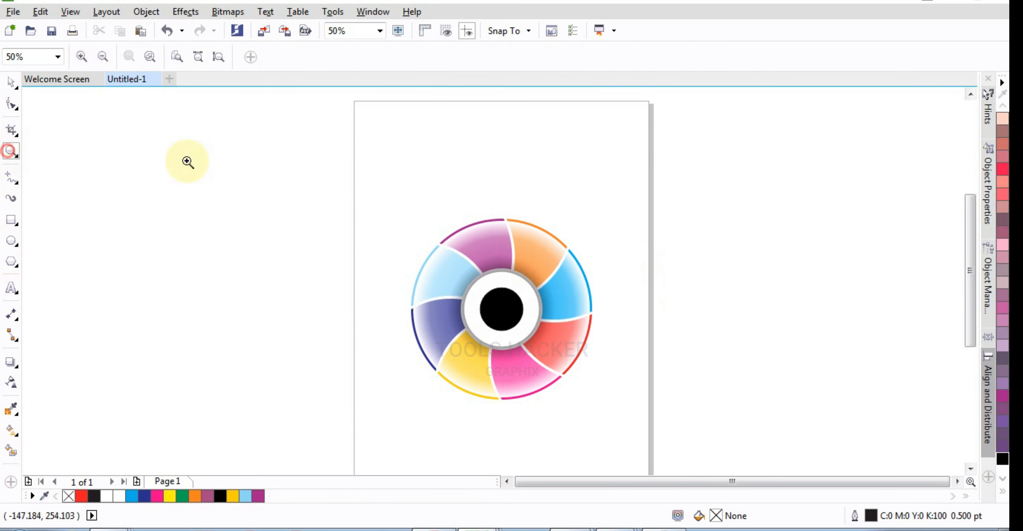
pyautogui.moveTo(374, 186); pyautogui.dragTo(645, 433)
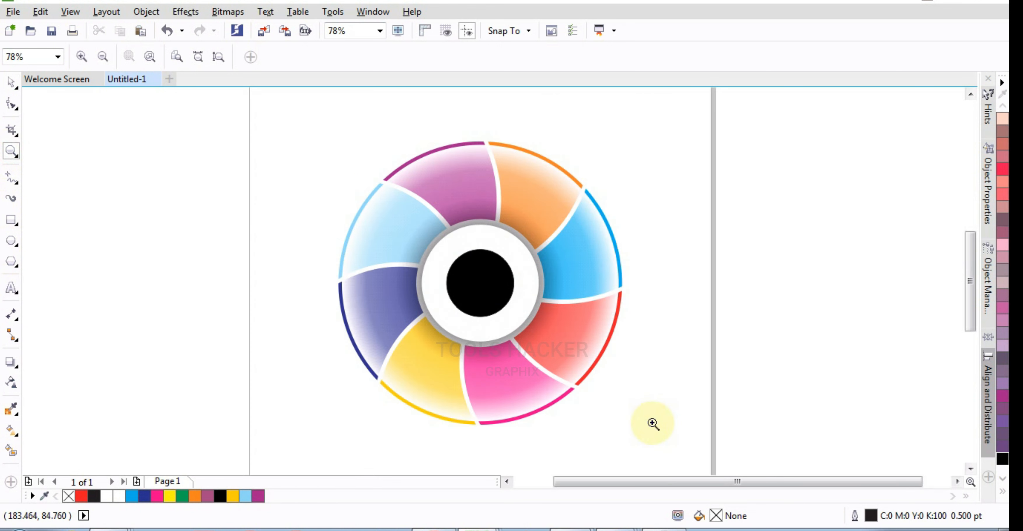
pyautogui.scroll(-3, 567, 298)
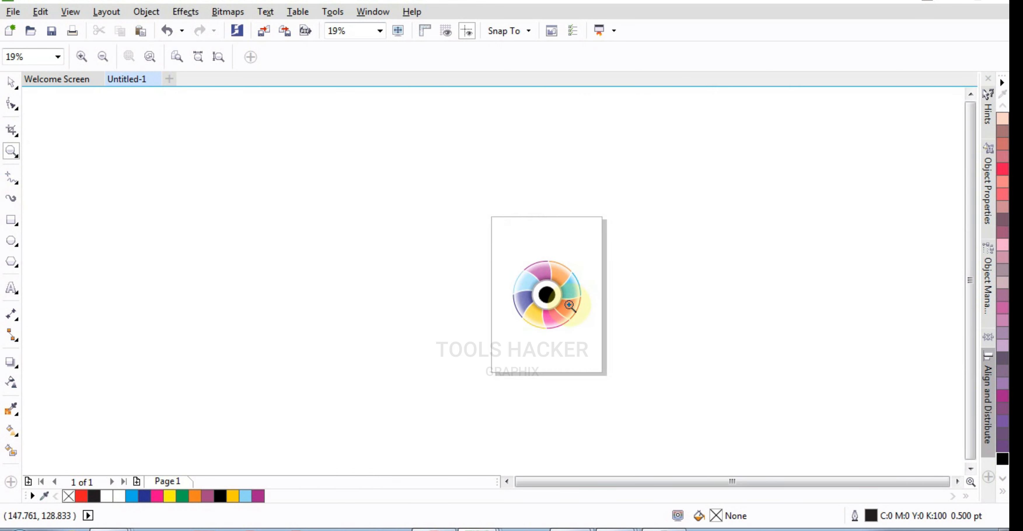
pyautogui.moveTo(484, 213); pyautogui.dragTo(615, 367)
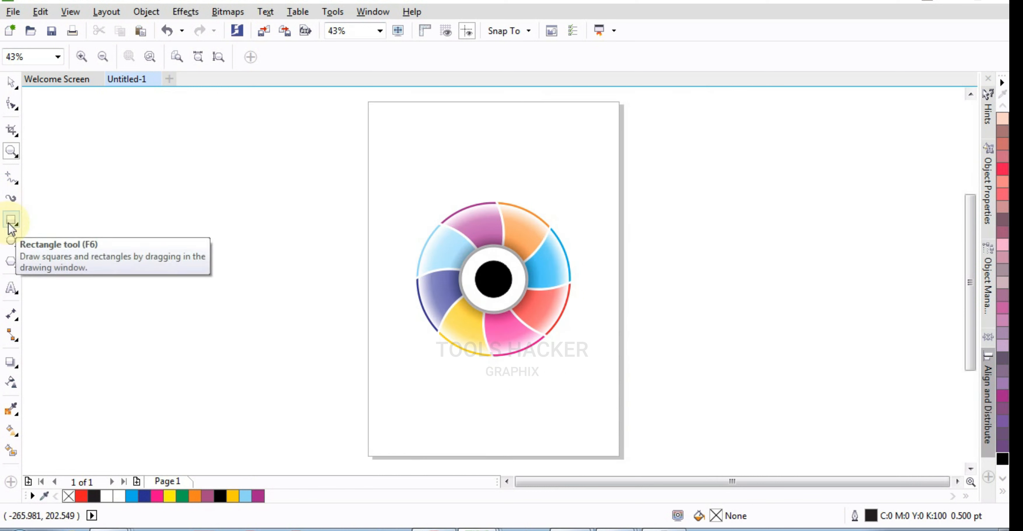
pyautogui.doubleClick(9, 222)
pyautogui.click(12, 86)
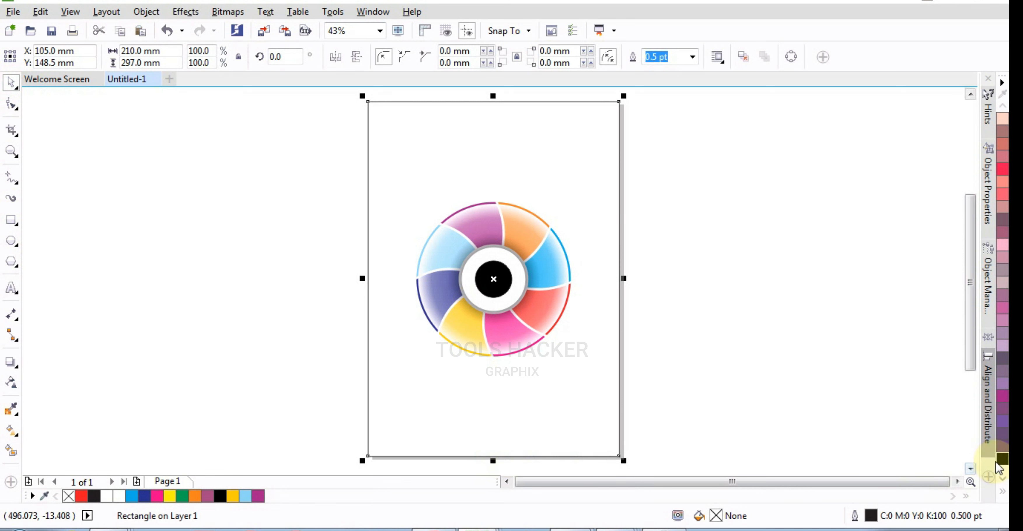
pyautogui.click(999, 460)
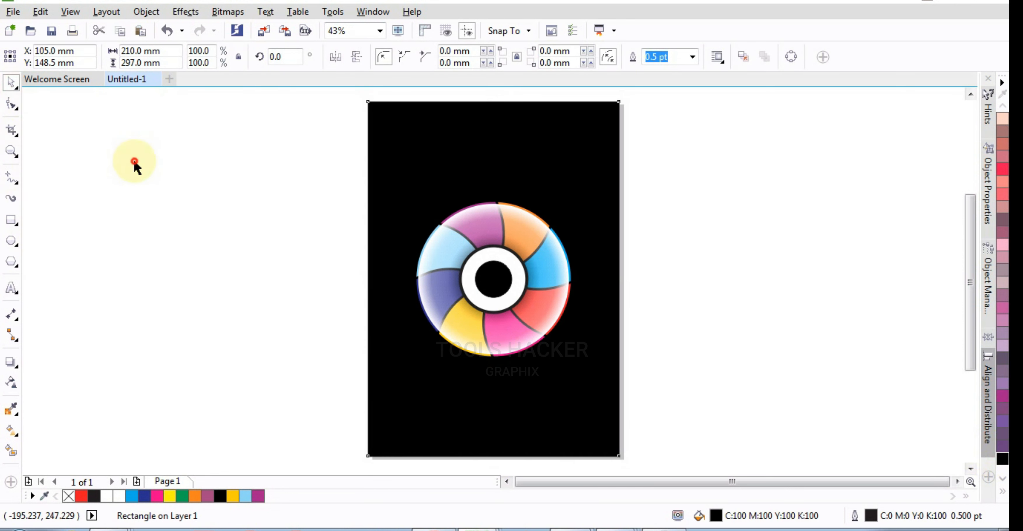
pyautogui.click(149, 161)
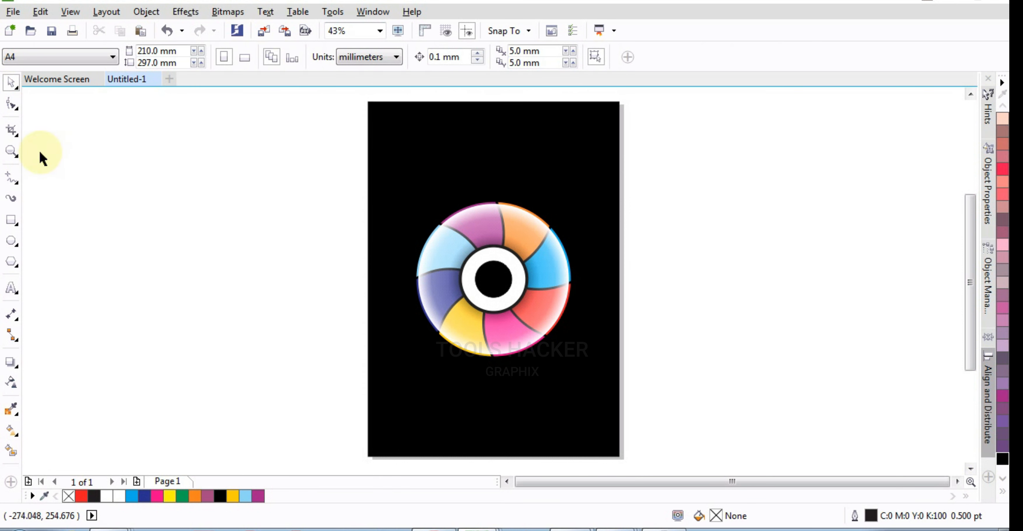
pyautogui.press('F9')
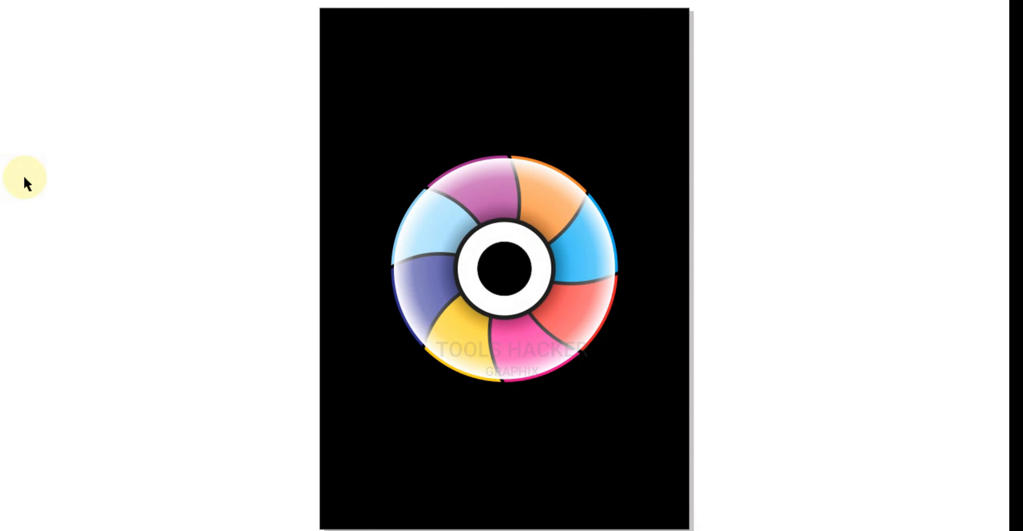
pyautogui.click(23, 178)
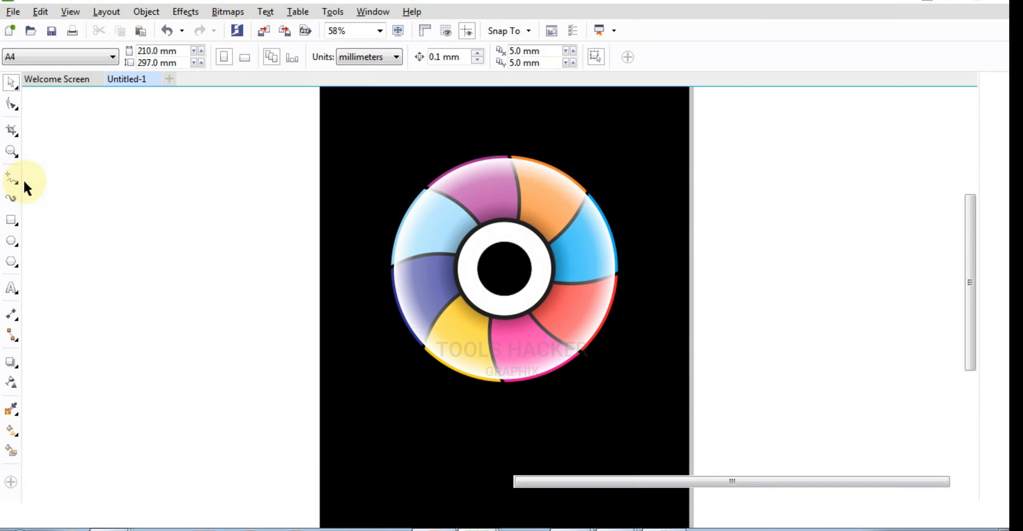